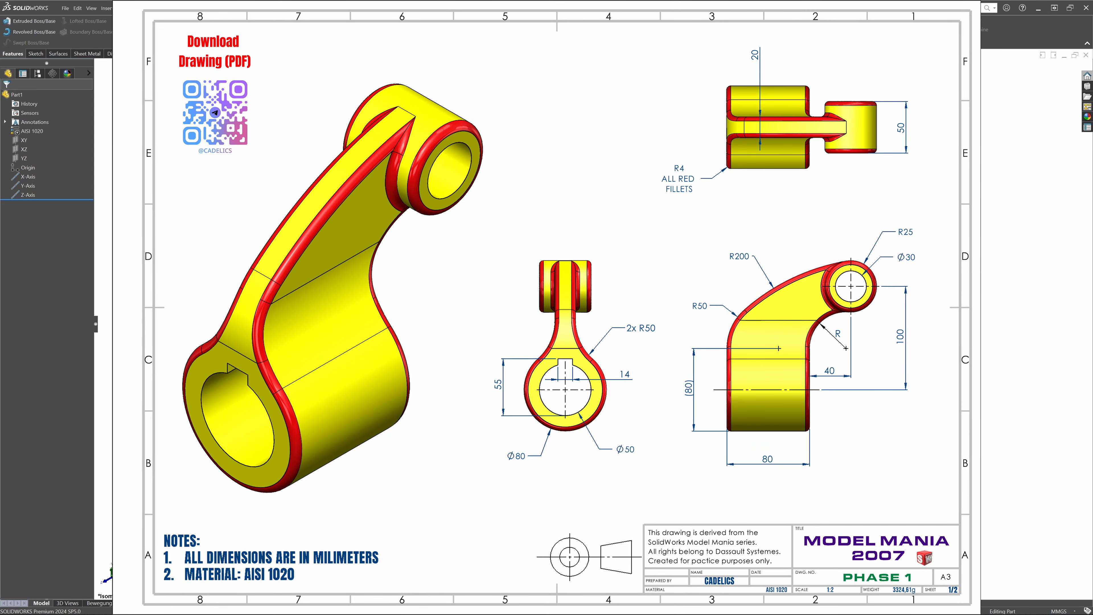
Step: Start a sketch on the XY plane and draw an 80 mm diameter circle centred on the origin
{"action": "key", "text": "s"}
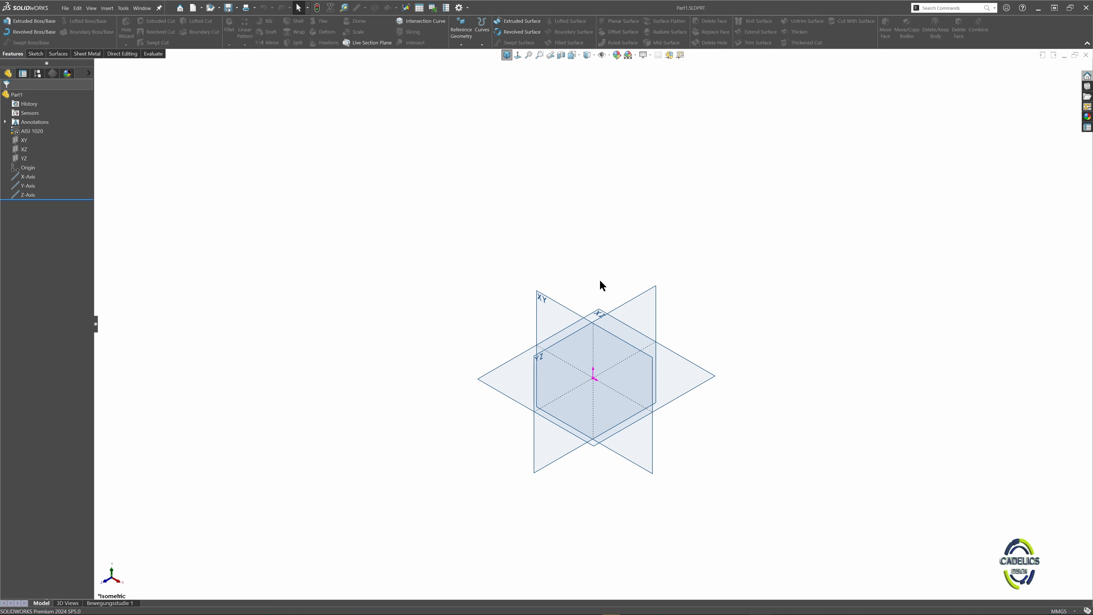
{"action": "right_click", "coordinate": [569, 312]}
{"action": "left_click", "coordinate": [584, 296]}
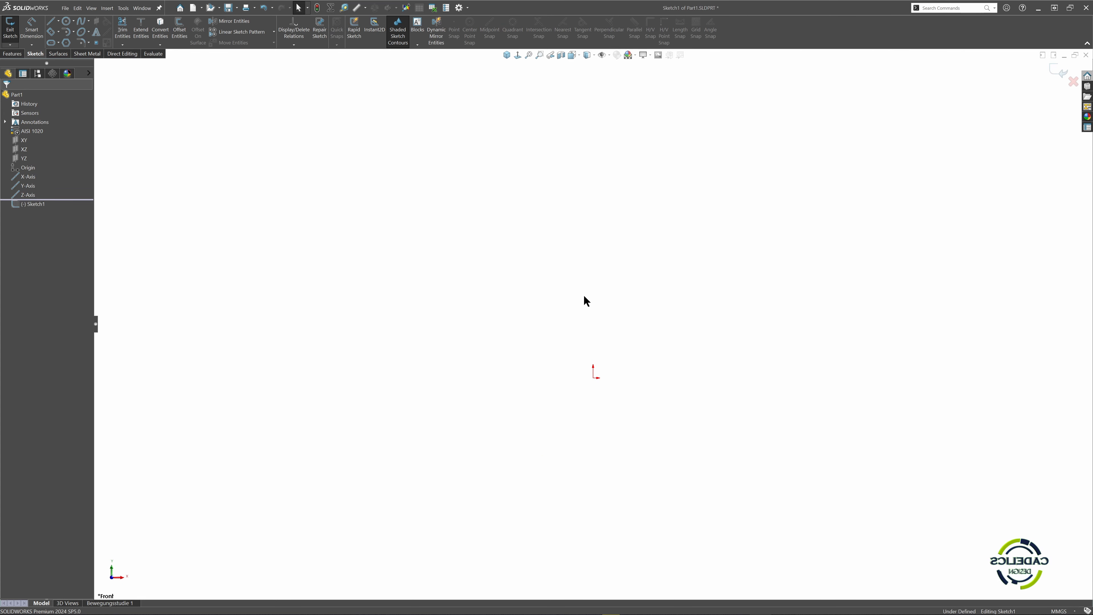
{"action": "right_click_drag", "start_coordinate": [583, 295], "coordinate": [596, 278]}
{"action": "left_click", "coordinate": [594, 377]}
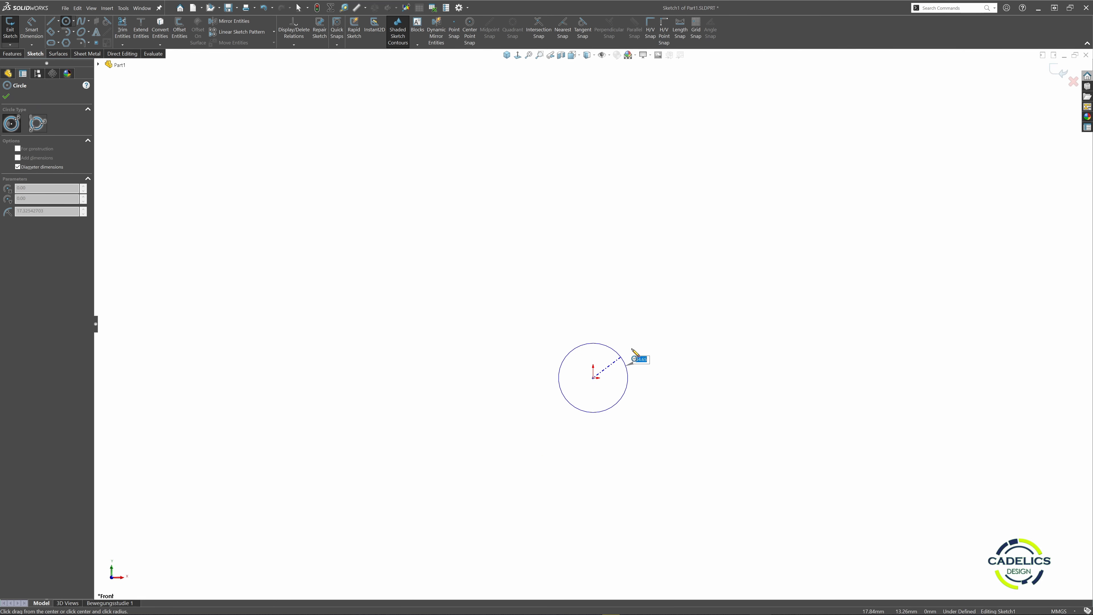
{"action": "type", "text": "80"}
{"action": "key", "text": "Return"}
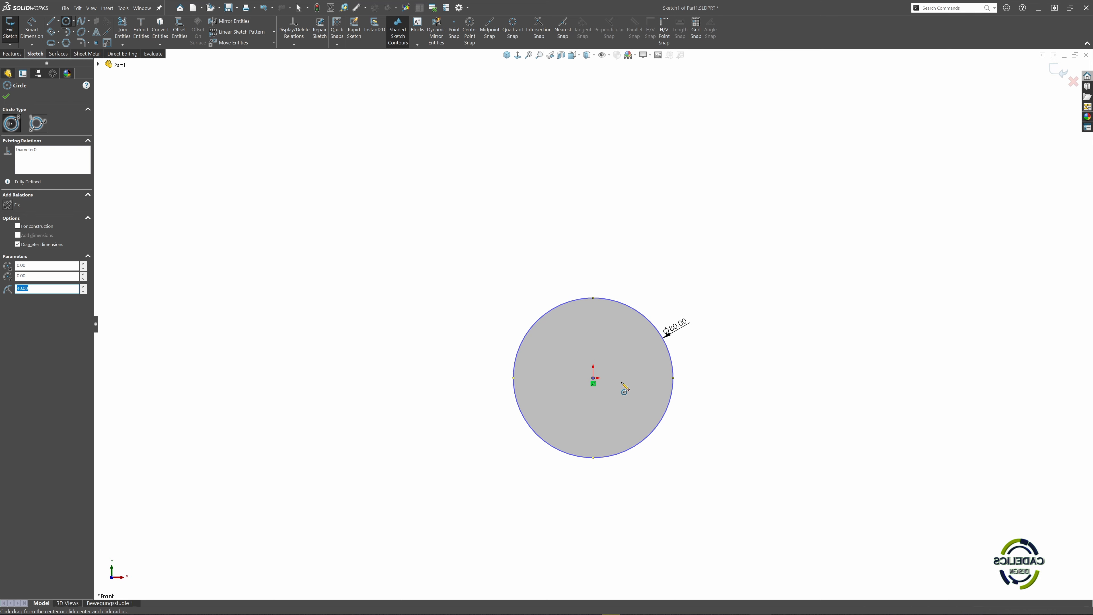
Step: Add a concentric 50 mm diameter circle at the origin for the bore
{"action": "left_click", "coordinate": [594, 378]}
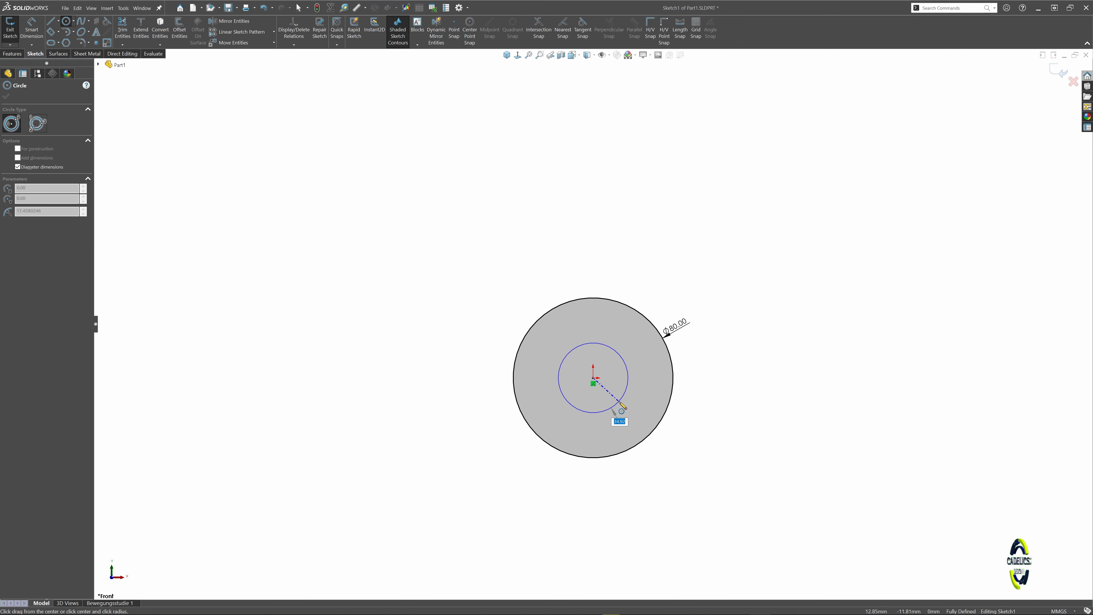
{"action": "type", "text": "50"}
{"action": "key", "text": "Return"}
{"action": "key", "text": "Escape"}
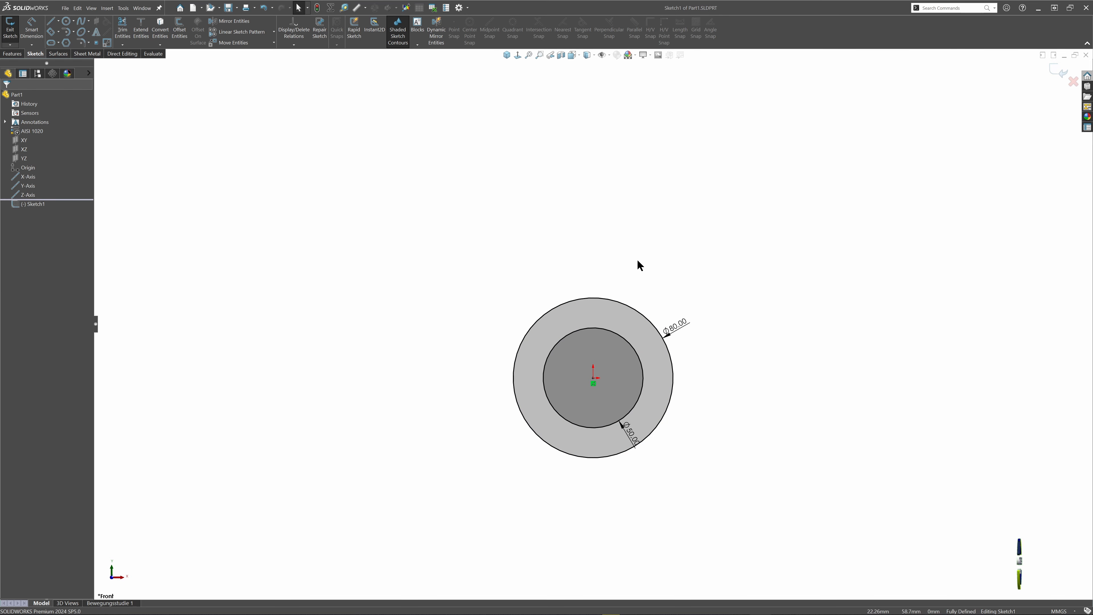
Step: Sketch a 14 mm wide centre rectangle directly above the origin, crossing the upper part of the 50 mm circle, for the keyway
{"action": "right_click_drag", "start_coordinate": [637, 259], "coordinate": [623, 238]}
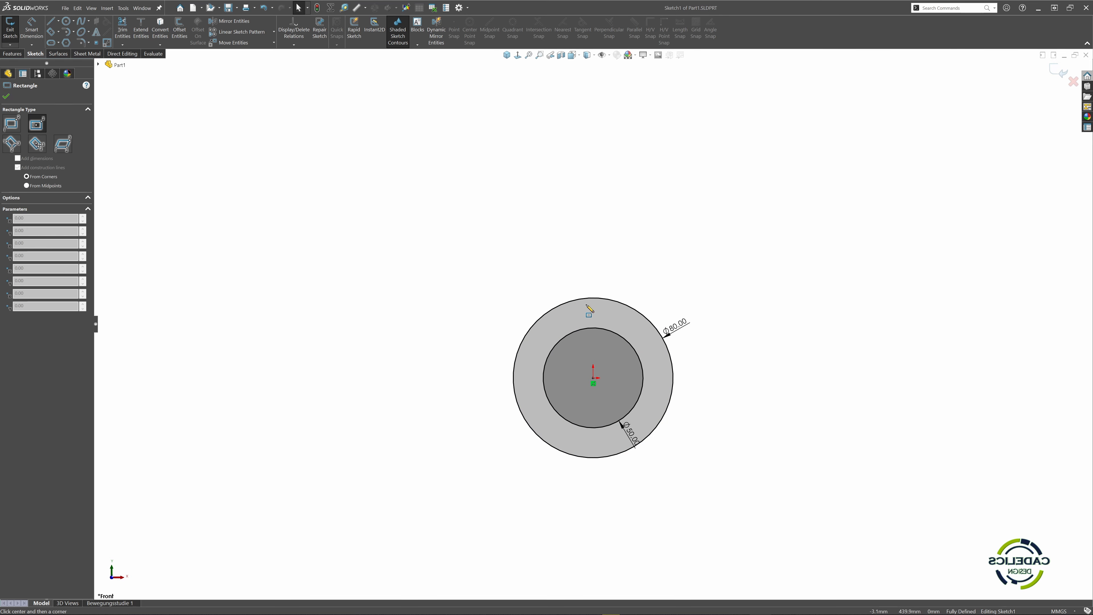
{"action": "left_click", "coordinate": [594, 340]}
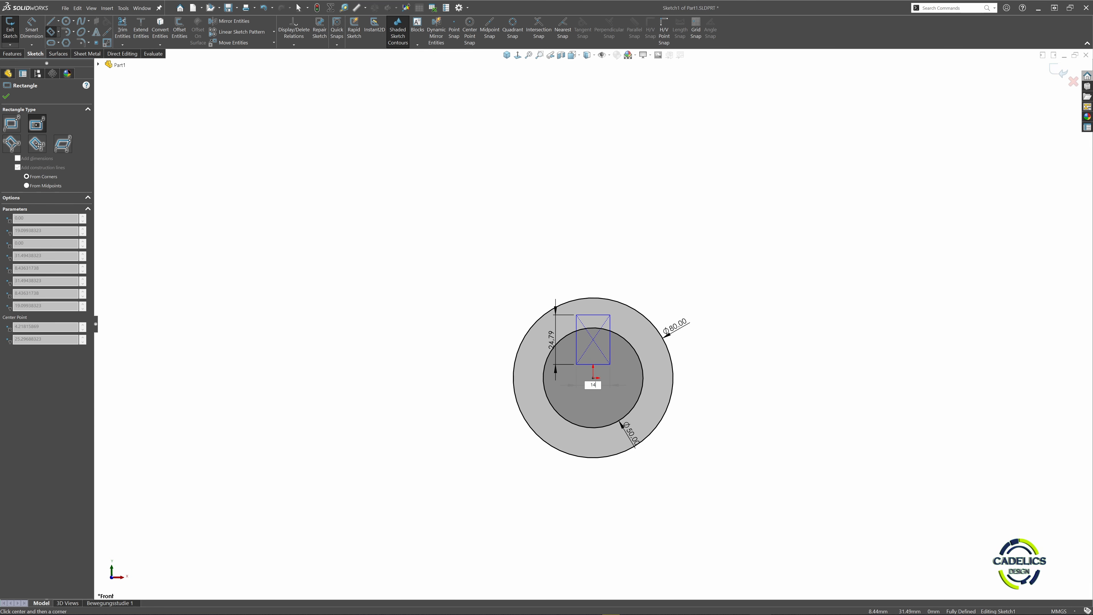
{"action": "key", "text": "Return"}
{"action": "scroll", "coordinate": [610, 317], "scroll_direction": "down", "scroll_amount": 5}
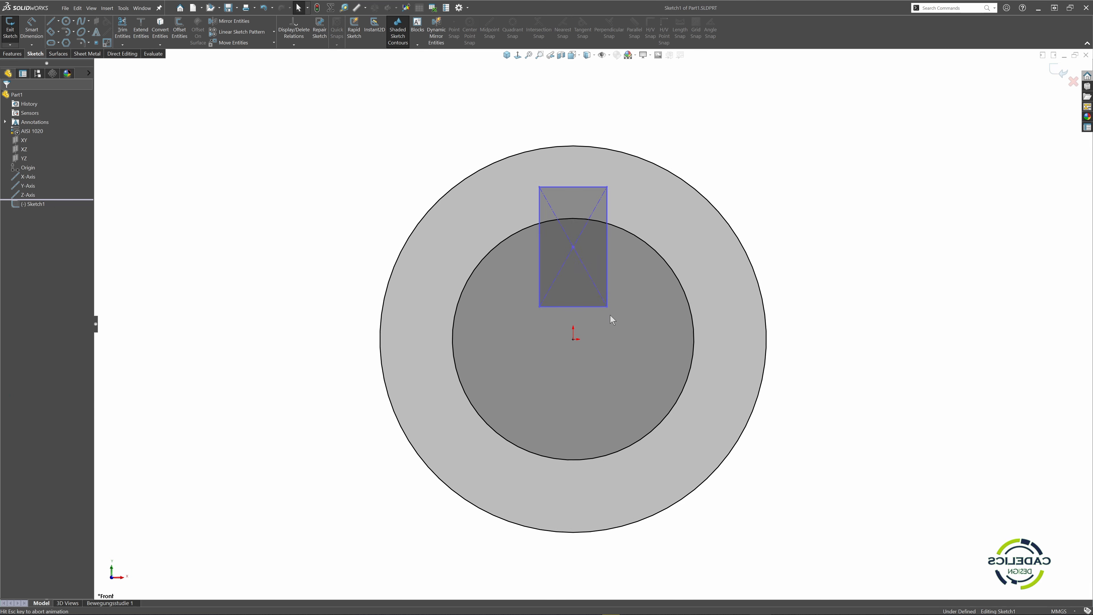
{"action": "key", "text": "Escape"}
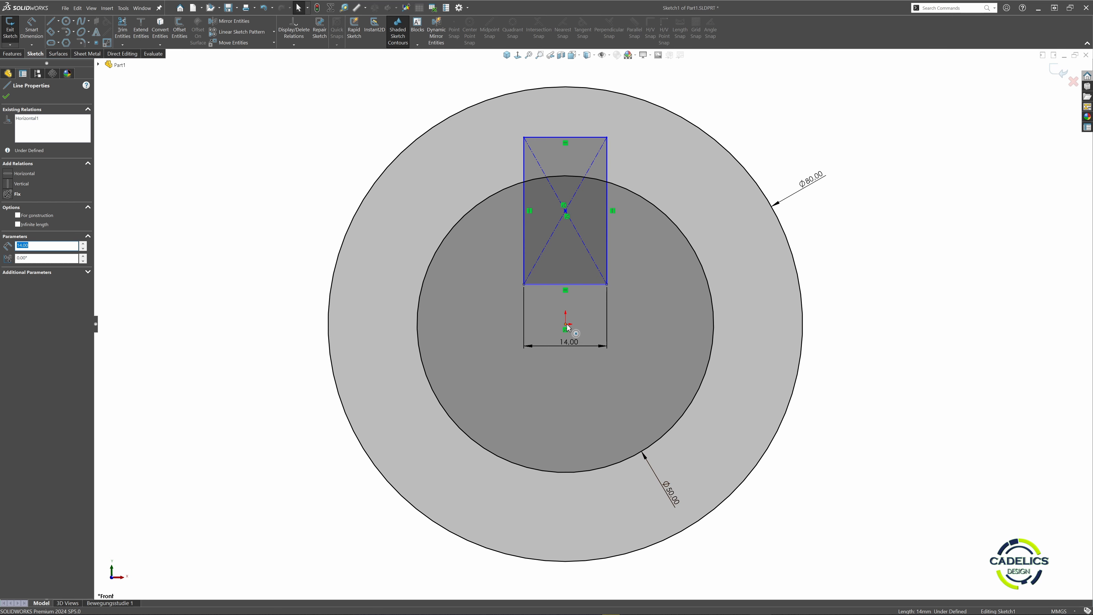
Step: Constrain the origin to the midpoint of the keyway rectangle's lower edge
{"action": "left_click", "coordinate": [566, 324], "text": "ctrl"}
{"action": "left_click", "coordinate": [581, 305]}
{"action": "left_click", "coordinate": [353, 122]}
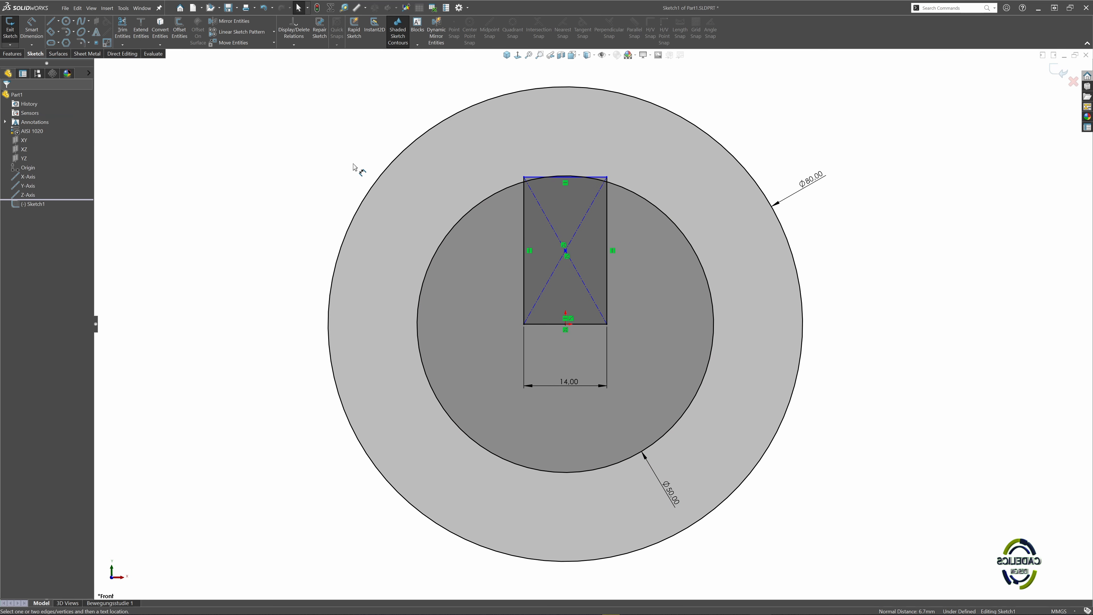
Step: Dimension the distance from the bore circle's lowest point to the keyway's upper edge as 55 mm
{"action": "key", "text": "d"}
{"action": "left_click", "coordinate": [549, 179]}
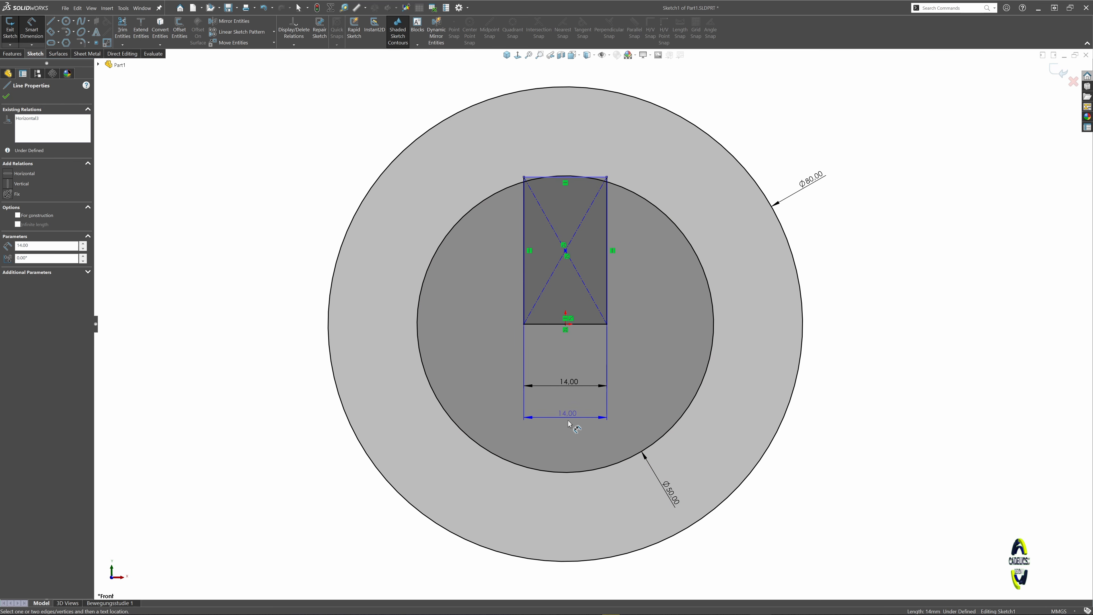
{"action": "left_click", "coordinate": [564, 471]}
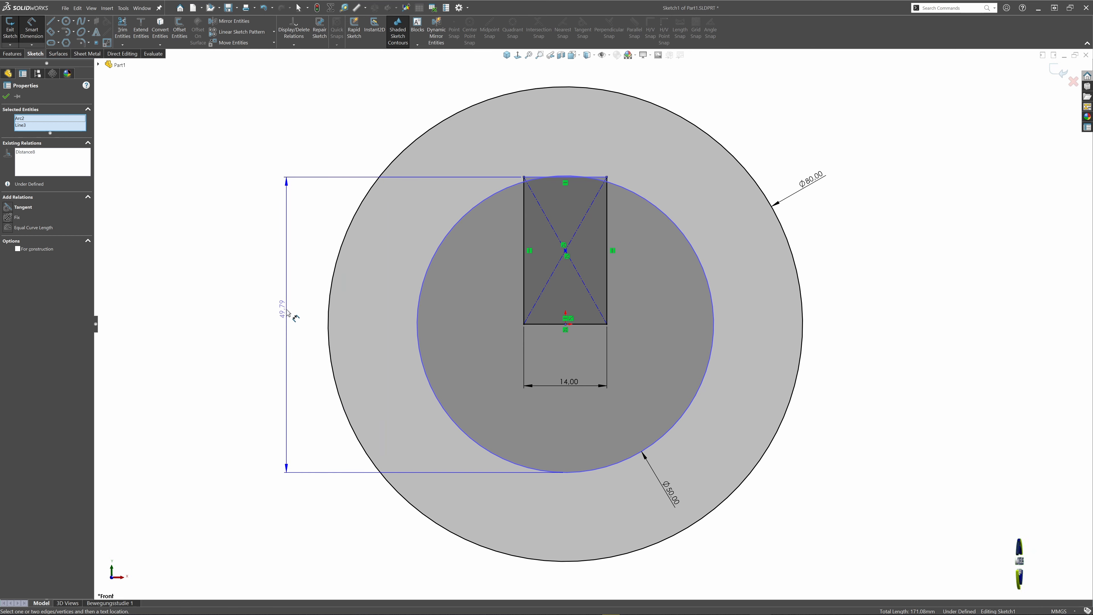
{"action": "left_click", "coordinate": [286, 313]}
{"action": "type", "text": "55"}
{"action": "key", "text": "Return"}
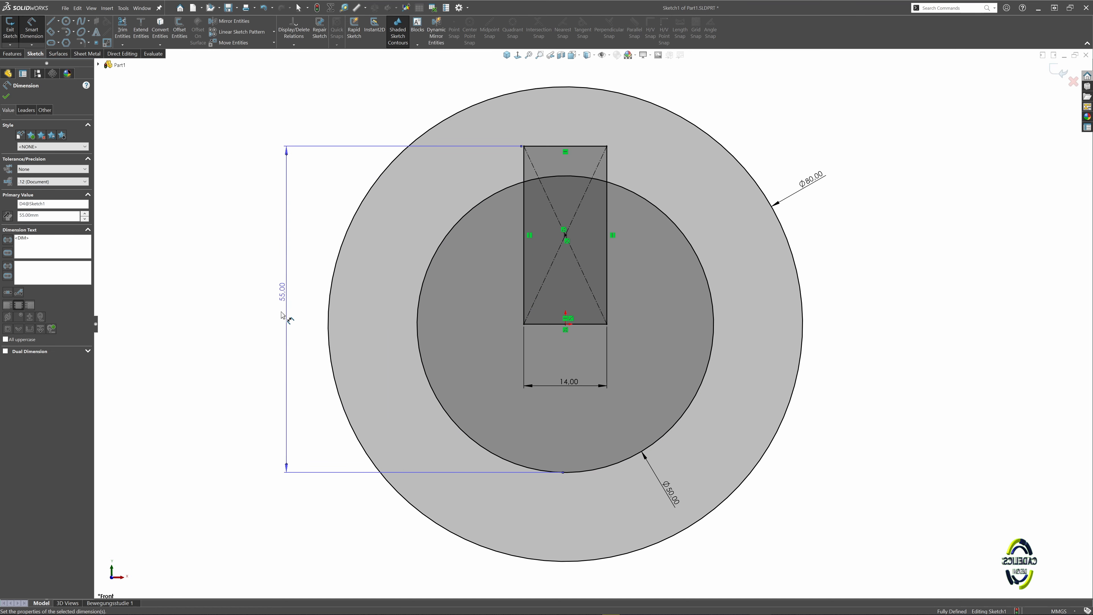
{"action": "key", "text": "Escape"}
Step: Save the part and close the finished hub sketch
{"action": "key", "text": "f"}
{"action": "key", "text": "ctrl+s"}
{"action": "key", "text": "d"}
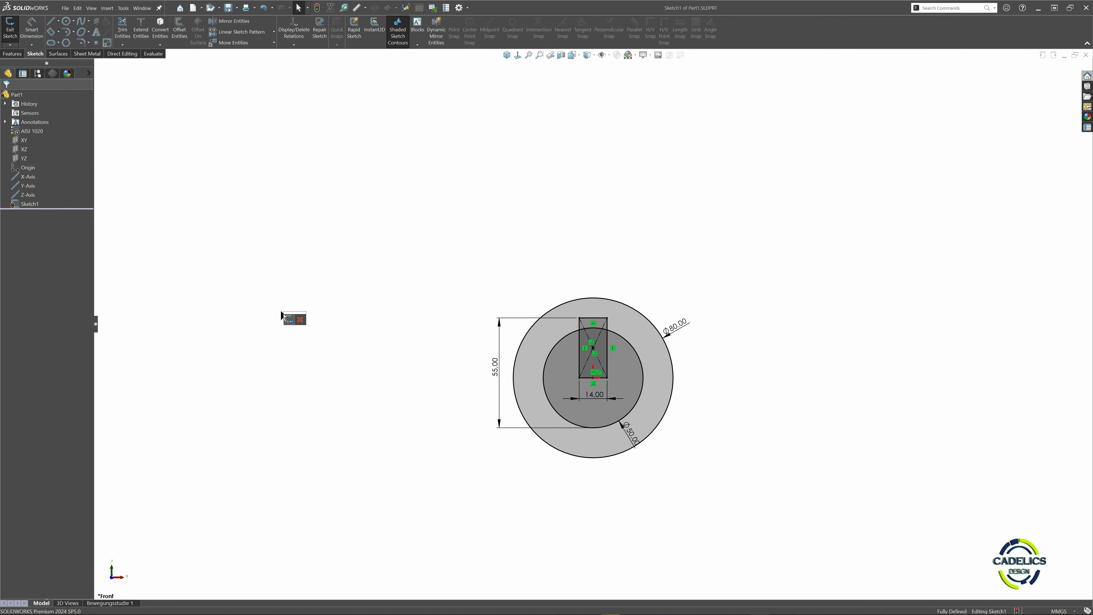
{"action": "left_click", "coordinate": [287, 317]}
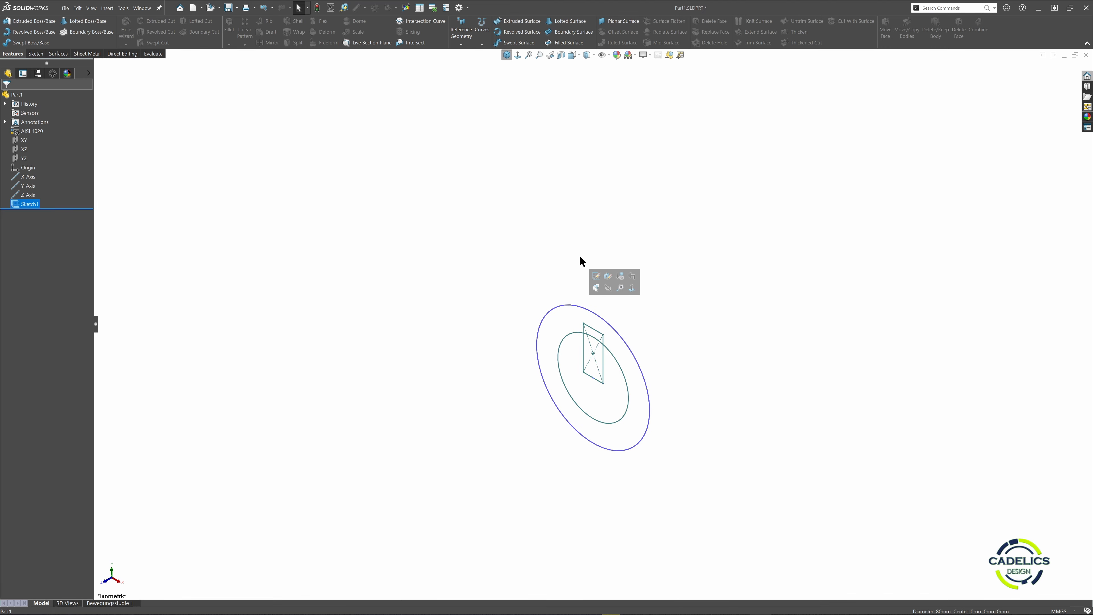
Step: Extrude the full outer circle of the hub sketch as a solid cylinder with a blind depth of 80 mm
{"action": "right_click_drag", "start_coordinate": [579, 252], "coordinate": [582, 220]}
{"action": "type", "text": "80"}
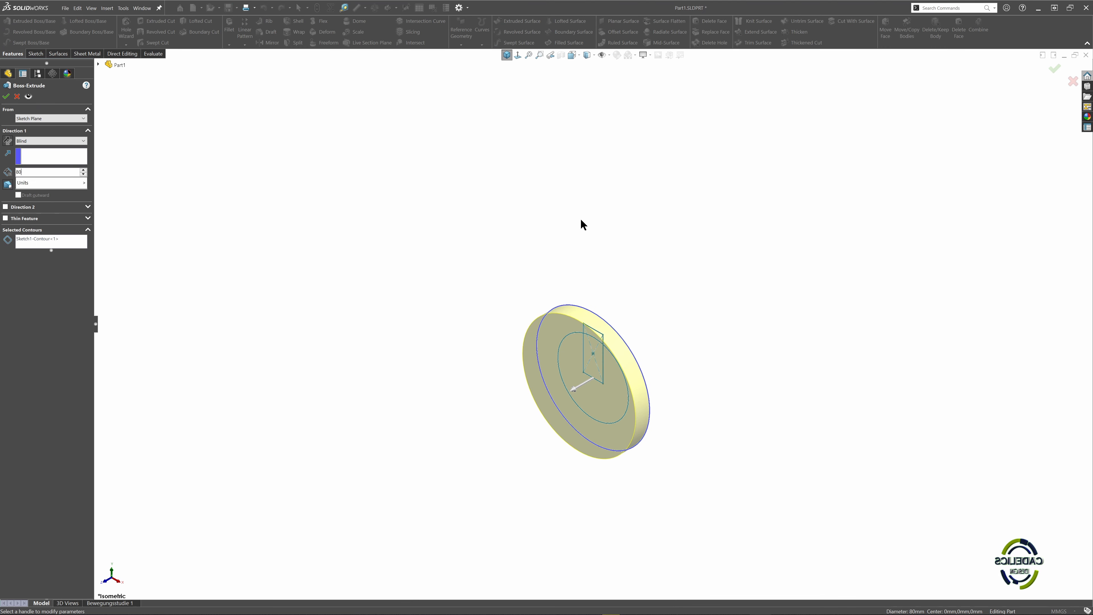
{"action": "key", "text": "Return"}
{"action": "right_click", "coordinate": [582, 222]}
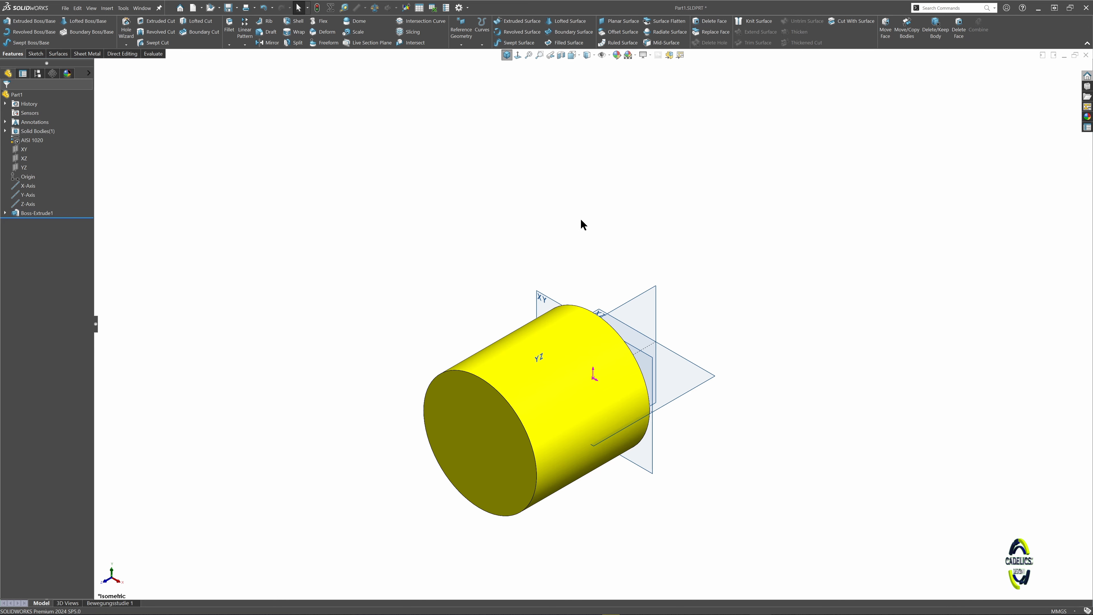
Step: Start a sketch on the YZ plane and draw a 50 mm diameter circle above and beyond the cylinder's rear end
{"action": "right_click", "coordinate": [637, 298]}
{"action": "left_click", "coordinate": [652, 285]}
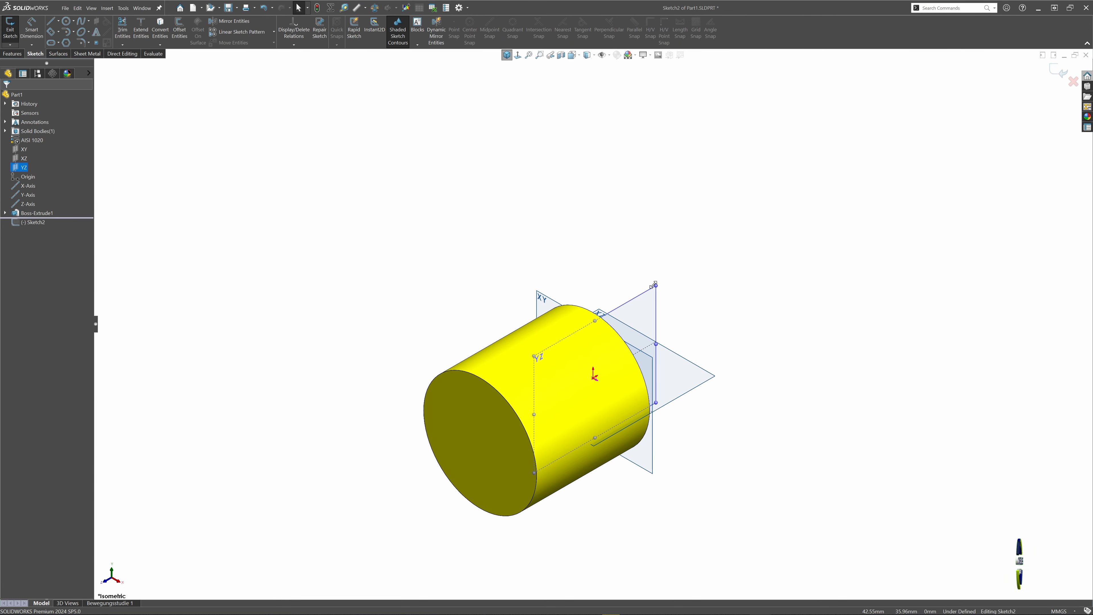
{"action": "right_click_drag", "start_coordinate": [652, 284], "coordinate": [675, 253]}
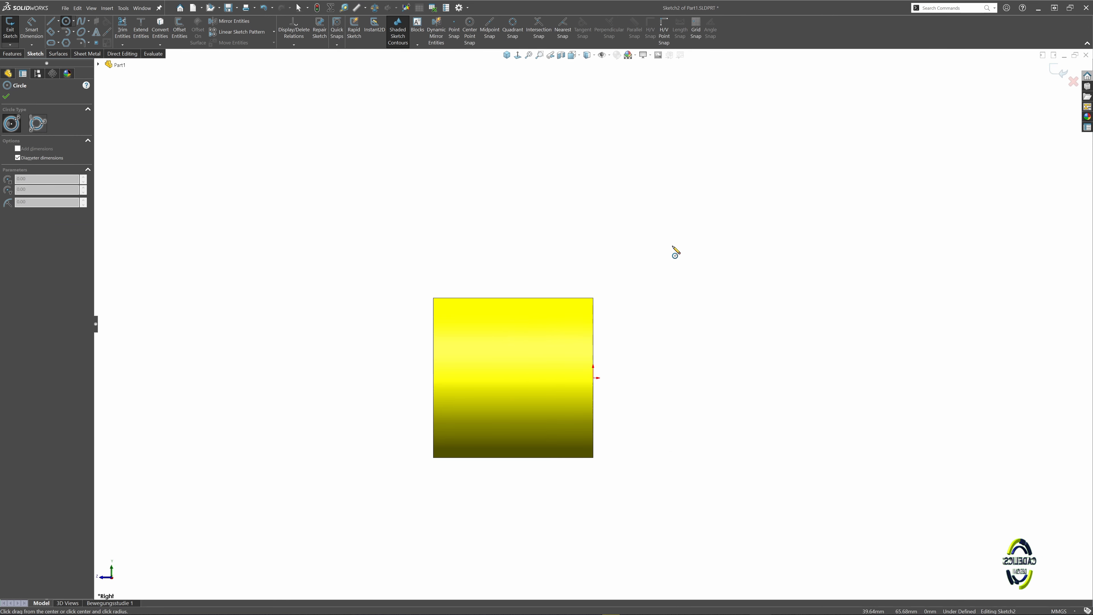
{"action": "left_click", "coordinate": [677, 176]}
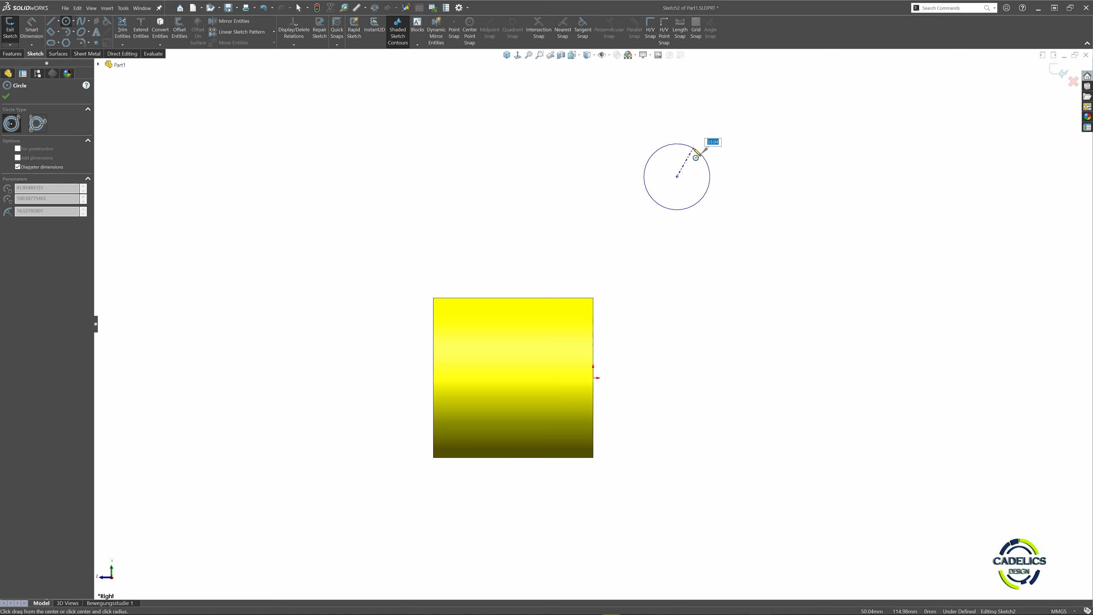
{"action": "type", "text": "50"}
{"action": "key", "text": "Return"}
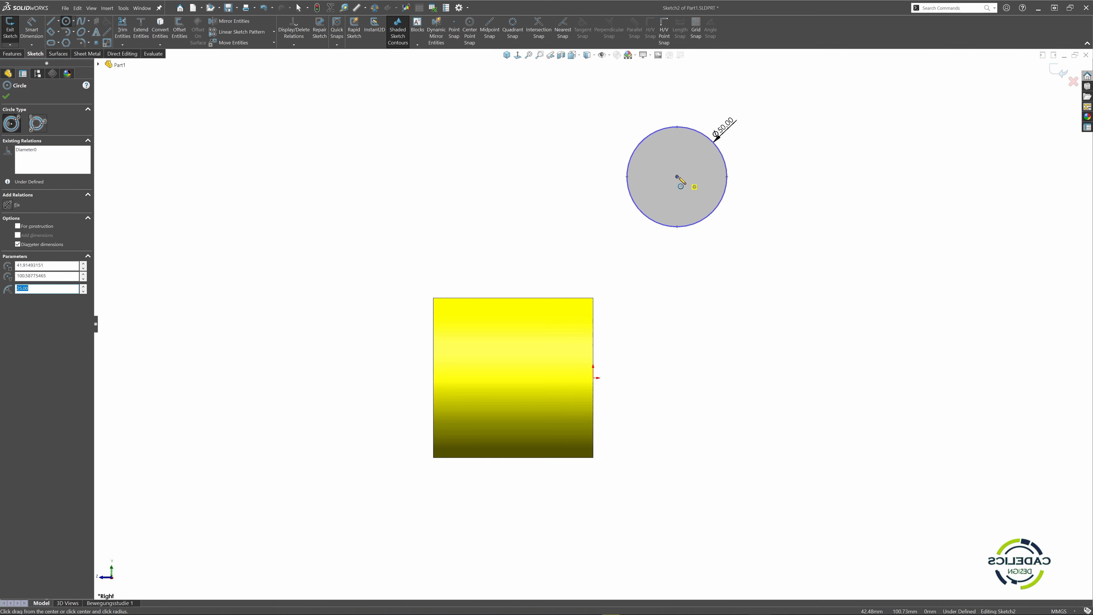
Step: Add a concentric 30 mm diameter circle and display the 50 mm circle's dimension as a radius
{"action": "left_click", "coordinate": [677, 176]}
{"action": "type", "text": "30"}
{"action": "key", "text": "Return"}
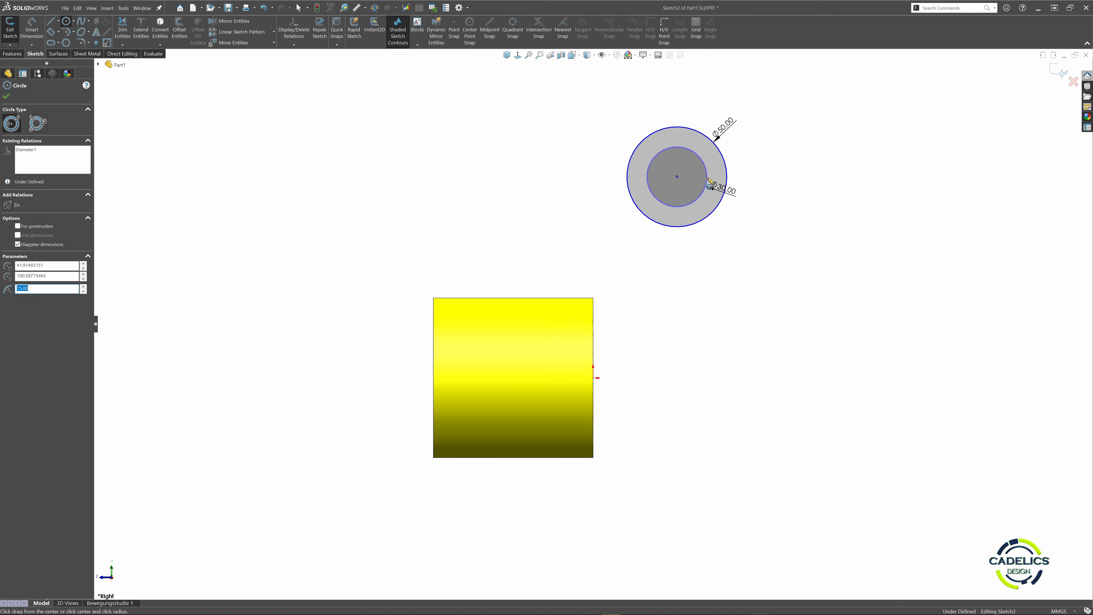
{"action": "key", "text": "Escape"}
{"action": "right_click", "coordinate": [725, 125]}
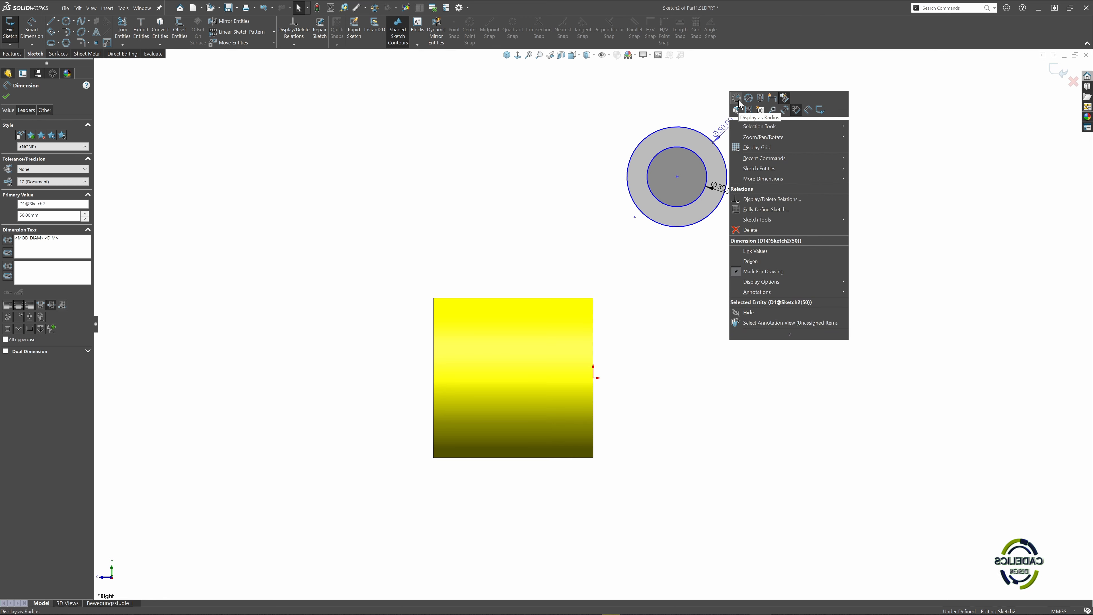
{"action": "left_click", "coordinate": [739, 101]}
Step: Dimension the horizontal distance from the origin to the upper circles' centre as 40 mm
{"action": "right_click_drag", "start_coordinate": [600, 117], "coordinate": [586, 77]}
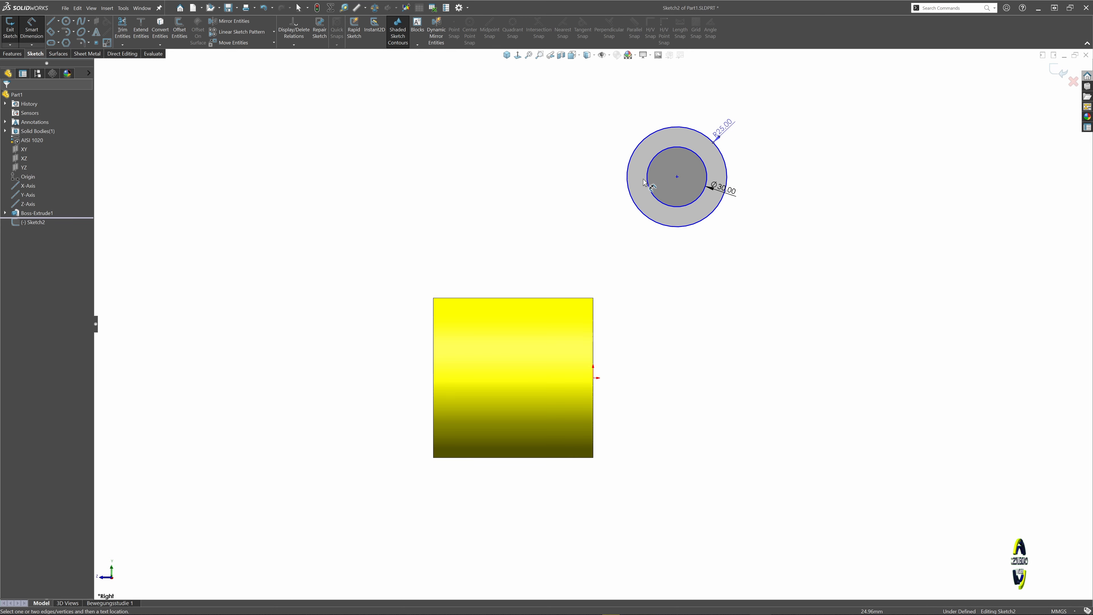
{"action": "left_click", "coordinate": [628, 184]}
{"action": "left_click", "coordinate": [593, 377]}
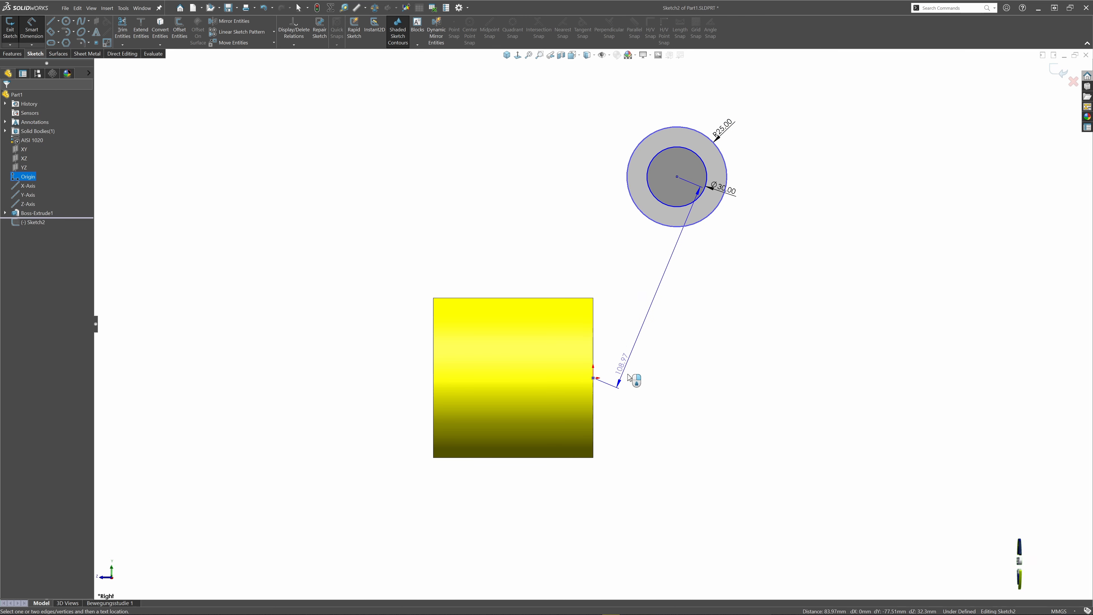
{"action": "left_click", "coordinate": [626, 404]}
{"action": "key", "text": "Return"}
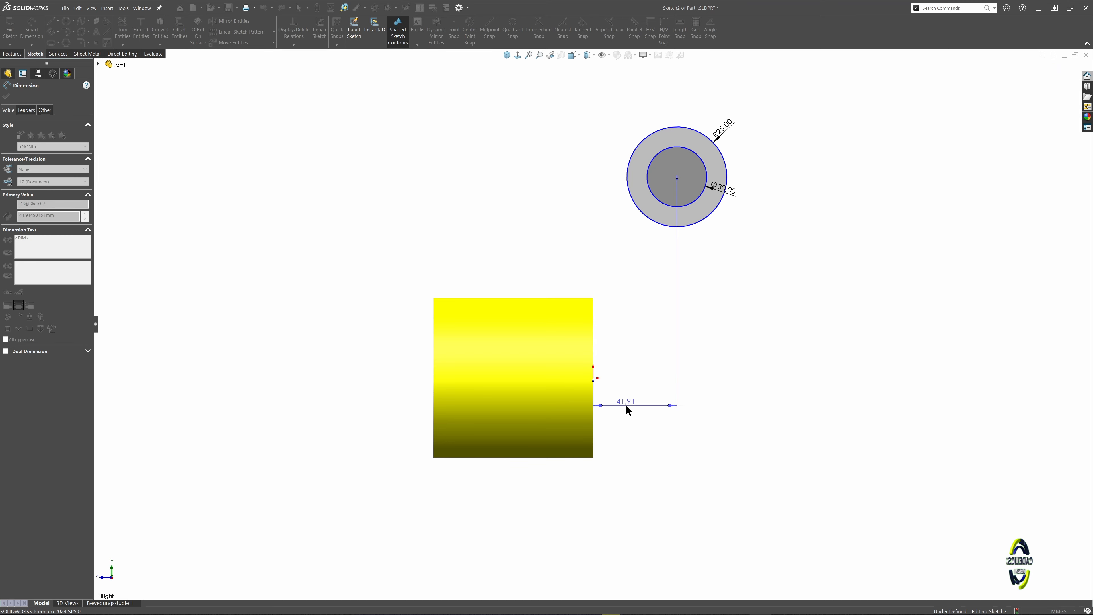
Step: Dimension the vertical distance from the origin to the upper circles' centre as 100 mm
{"action": "left_click", "coordinate": [593, 379]}
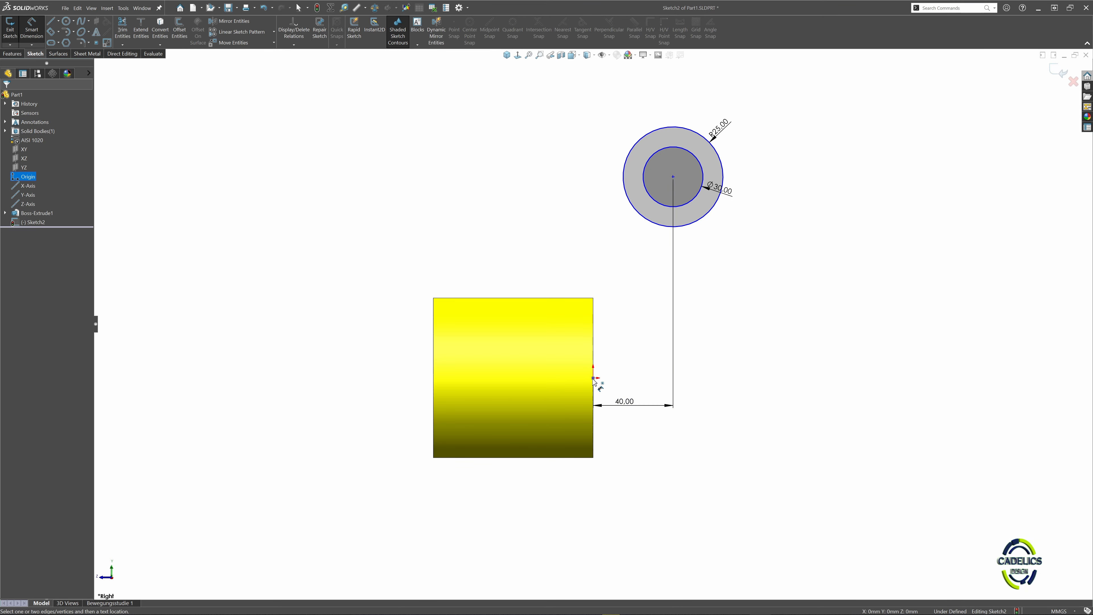
{"action": "left_click", "coordinate": [681, 227]}
{"action": "left_click", "coordinate": [788, 302]}
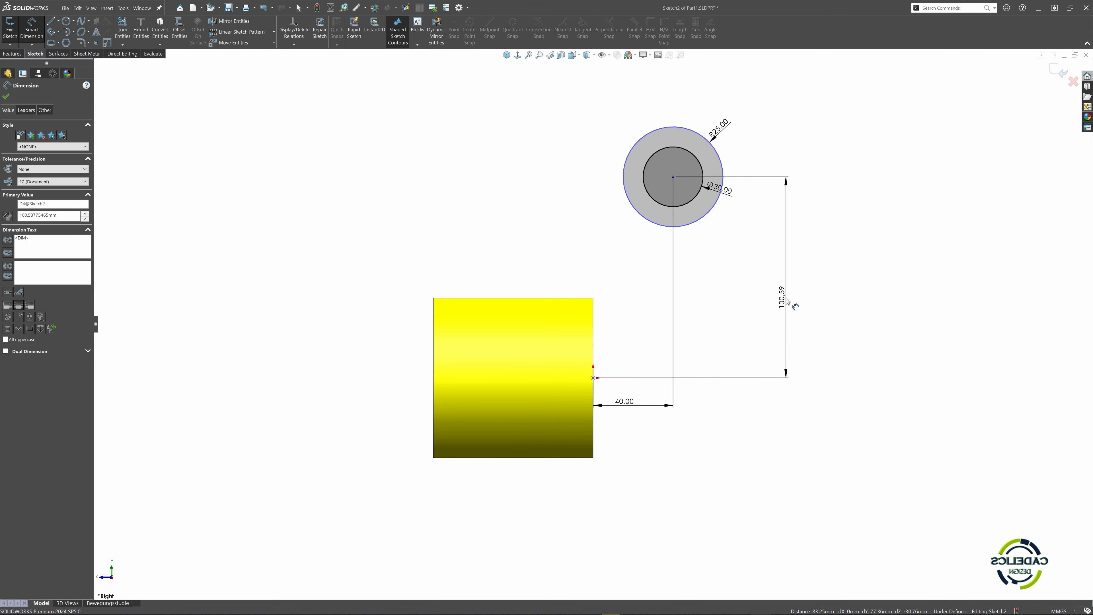
{"action": "type", "text": "100"}
{"action": "key", "text": "Return"}
{"action": "key", "text": "Escape"}
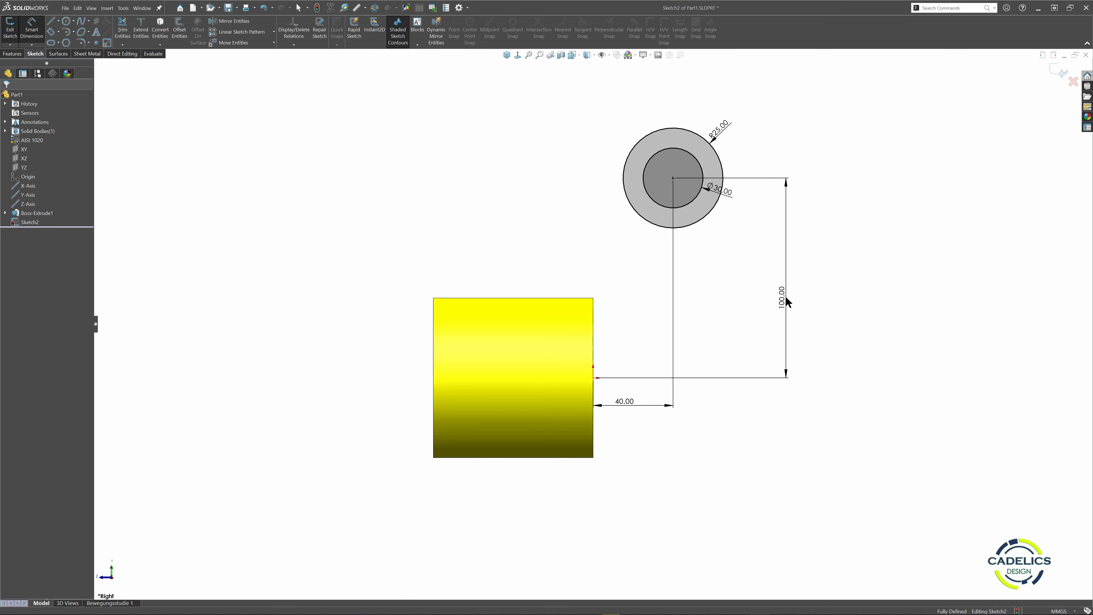
Step: Sketch connected lines from the cylinder's front upper corner down to its axis, along the axis to the origin, and up to the rear upper corner
{"action": "right_click_drag", "start_coordinate": [492, 259], "coordinate": [492, 233]}
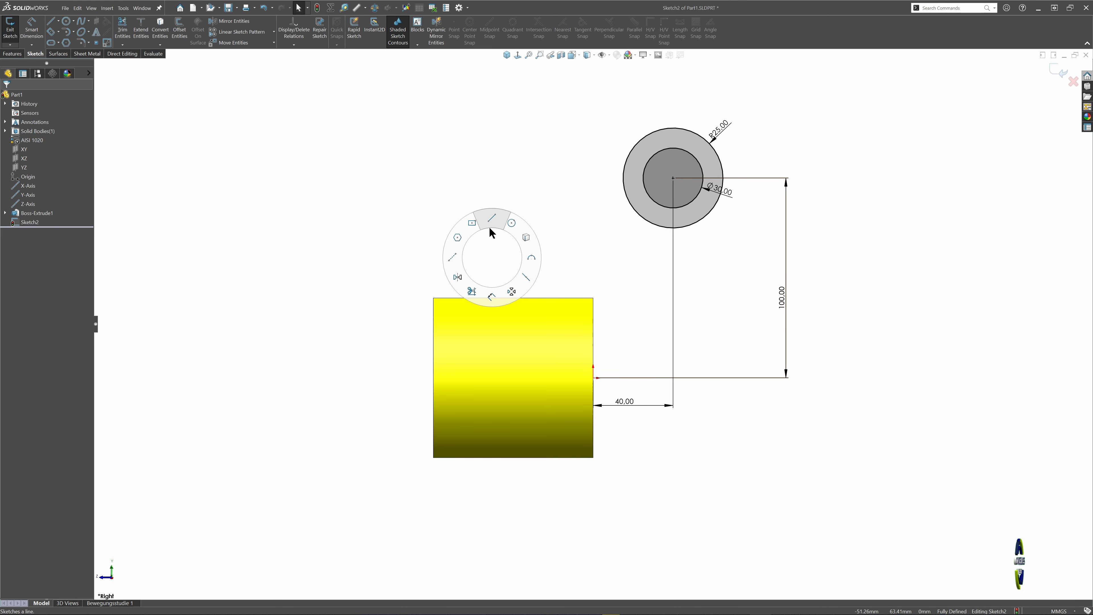
{"action": "left_click", "coordinate": [434, 298]}
{"action": "left_click", "coordinate": [433, 378]}
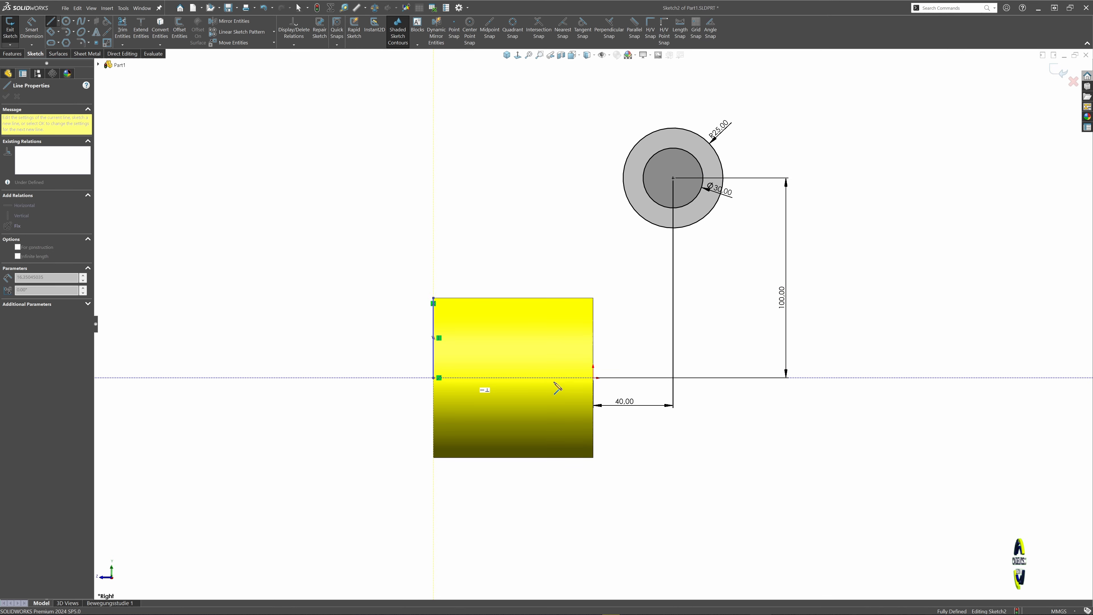
{"action": "left_click", "coordinate": [593, 378]}
{"action": "left_click", "coordinate": [594, 298]}
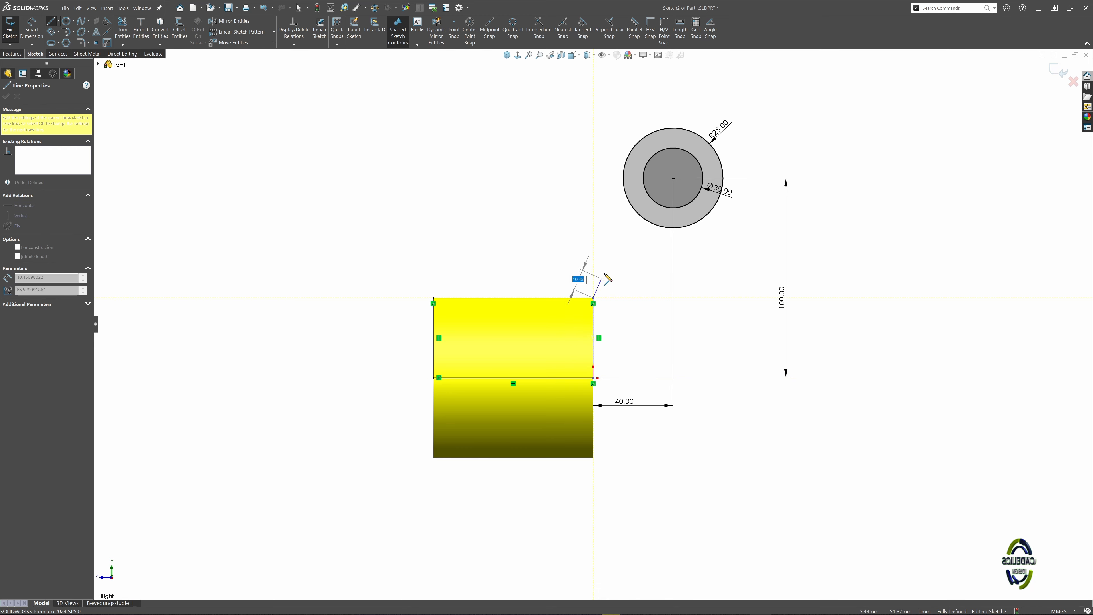
Step: Continue the profile with a tangent arc from the rear upper corner to the R25 circle and make arc and circle tangent
{"action": "left_click", "coordinate": [662, 227]}
{"action": "key", "text": "Escape"}
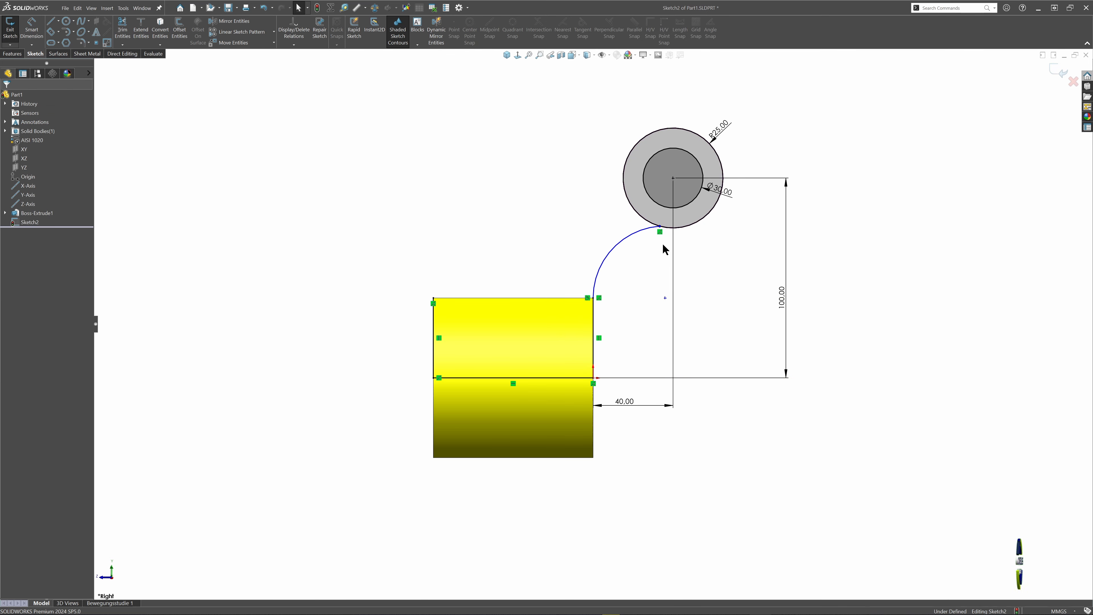
{"action": "left_click_drag", "start_coordinate": [665, 248], "coordinate": [658, 213]}
{"action": "left_click", "coordinate": [24, 216]}
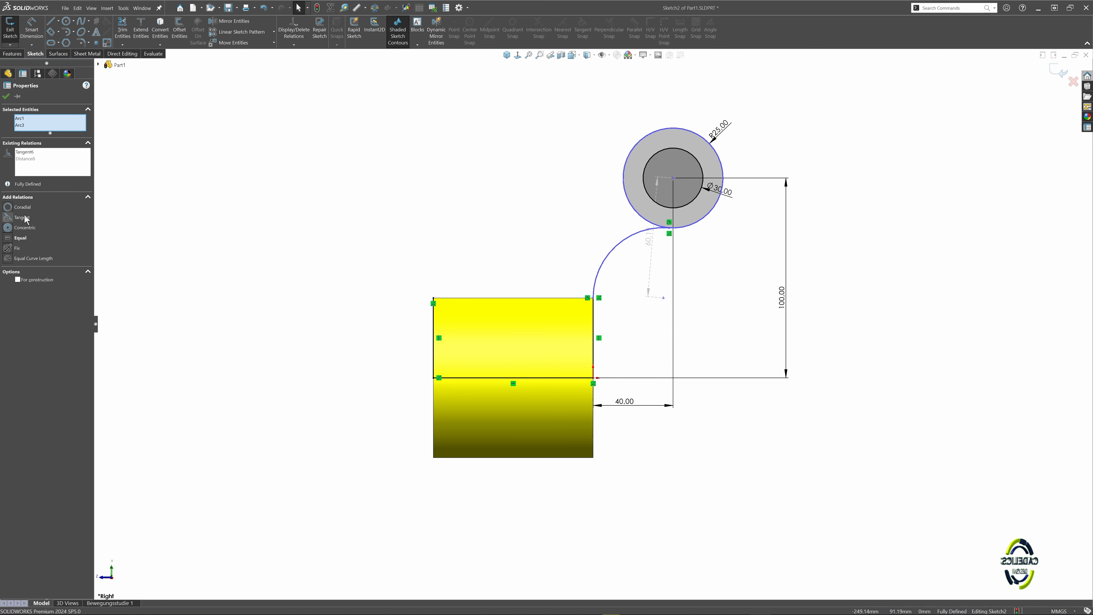
Step: Sketch two consecutive tangent arcs from the cylinder's front upper corner to the upper side of the R25 circle
{"action": "left_click", "coordinate": [456, 210]}
{"action": "key", "text": "s"}
{"action": "left_click", "coordinate": [476, 231]}
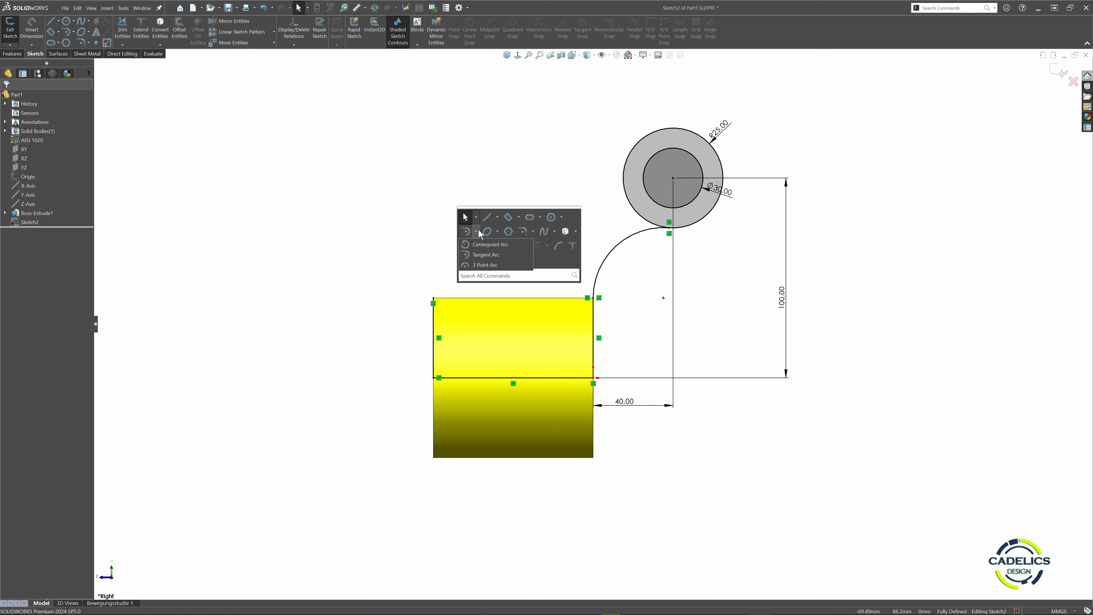
{"action": "left_click", "coordinate": [480, 257]}
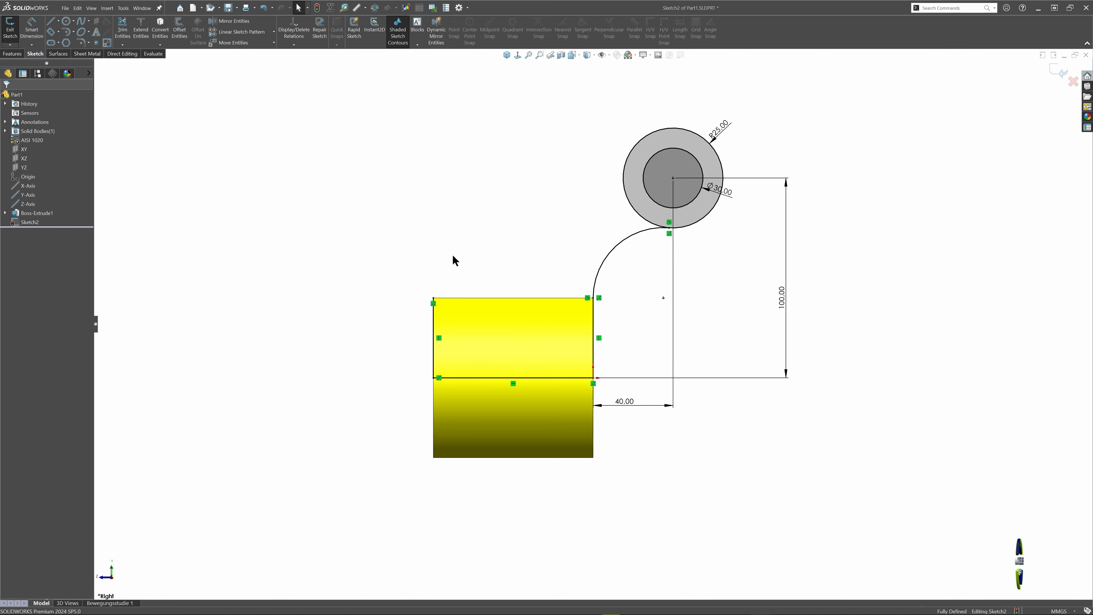
{"action": "left_click", "coordinate": [433, 297]}
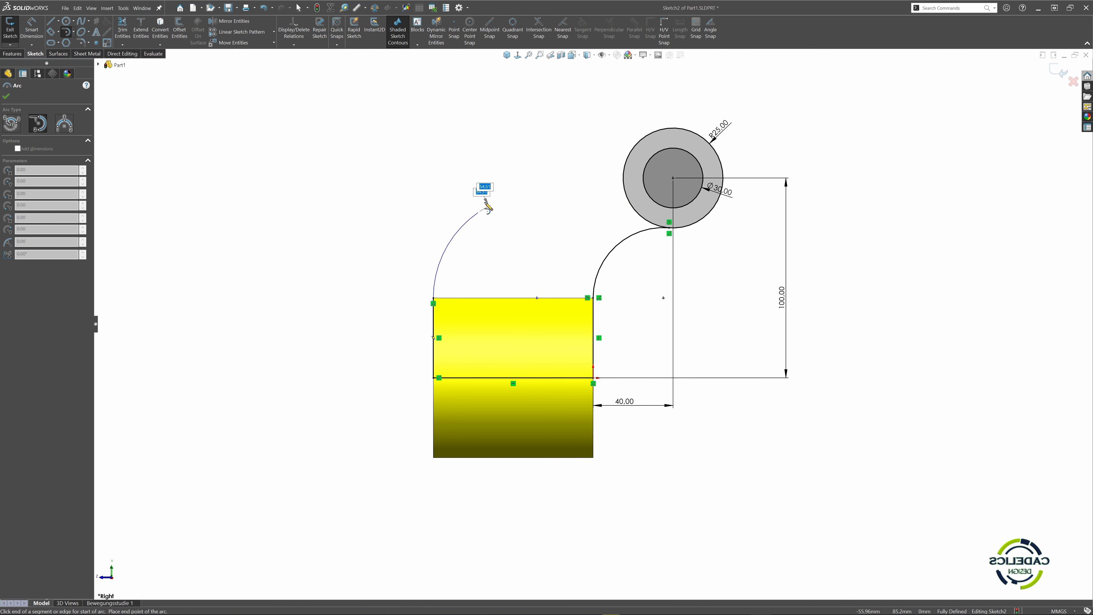
{"action": "left_click", "coordinate": [641, 141]}
{"action": "key", "text": "Escape"}
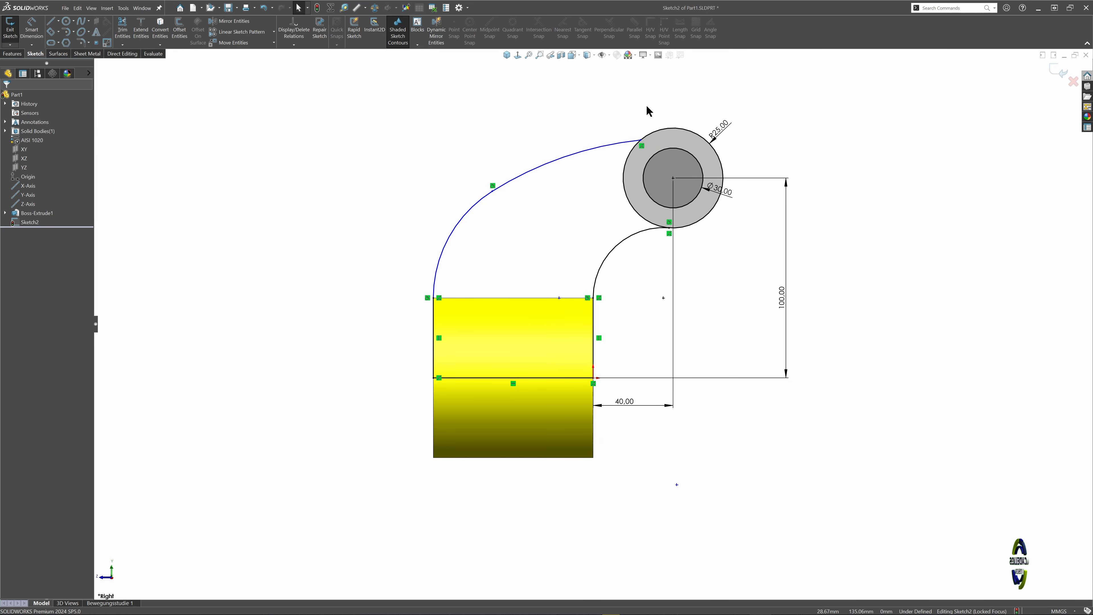
Step: Make the upper outer arc tangent to the R25 circle
{"action": "left_click_drag", "start_coordinate": [636, 156], "coordinate": [633, 156]}
{"action": "left_click", "coordinate": [22, 215]}
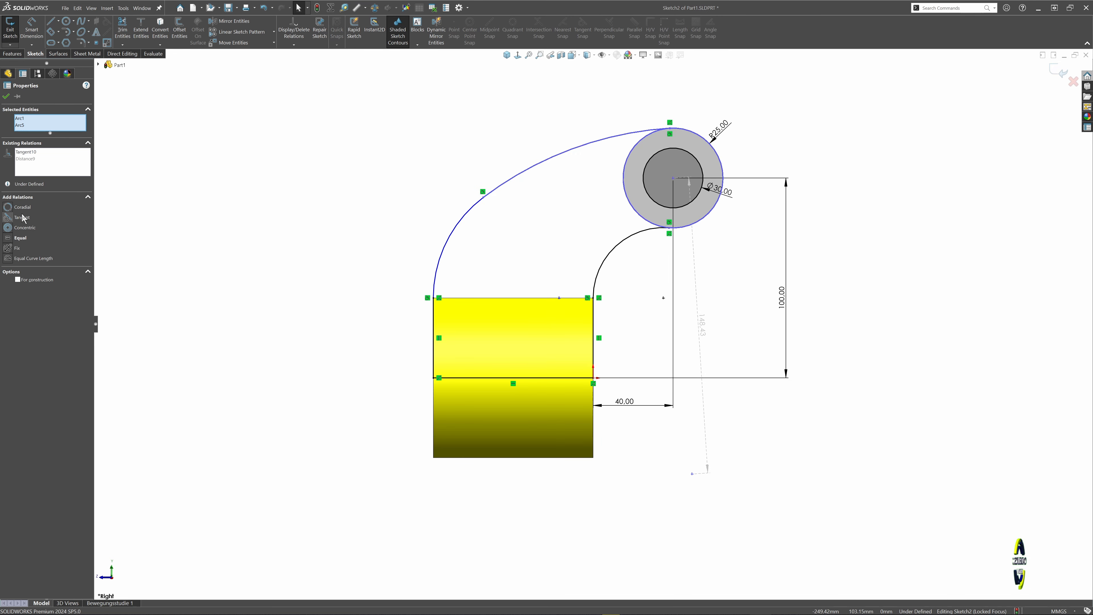
{"action": "left_click", "coordinate": [6, 96]}
Step: Dimension the upper outer arc's radius as 200 mm
{"action": "right_click_drag", "start_coordinate": [440, 128], "coordinate": [459, 169]}
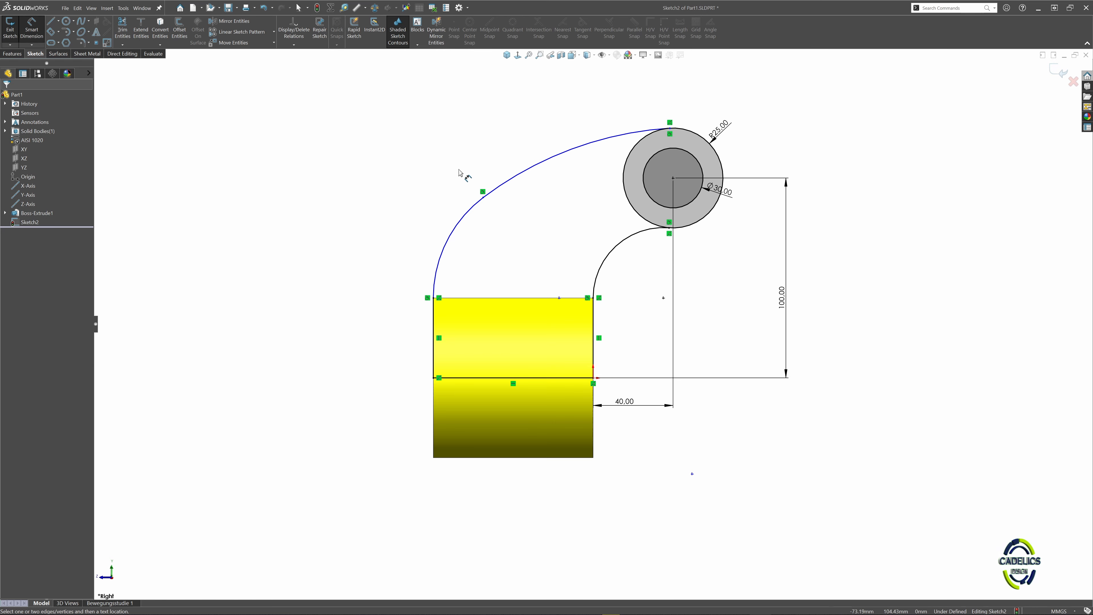
{"action": "left_click", "coordinate": [511, 180]}
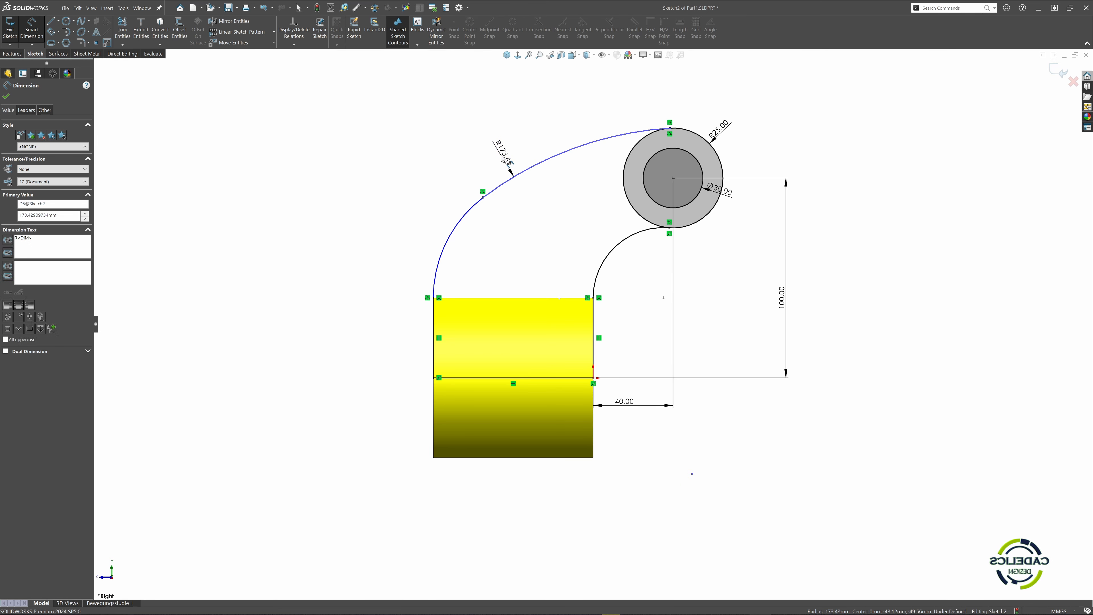
{"action": "left_click", "coordinate": [502, 157]}
{"action": "type", "text": "200"}
{"action": "key", "text": "Return"}
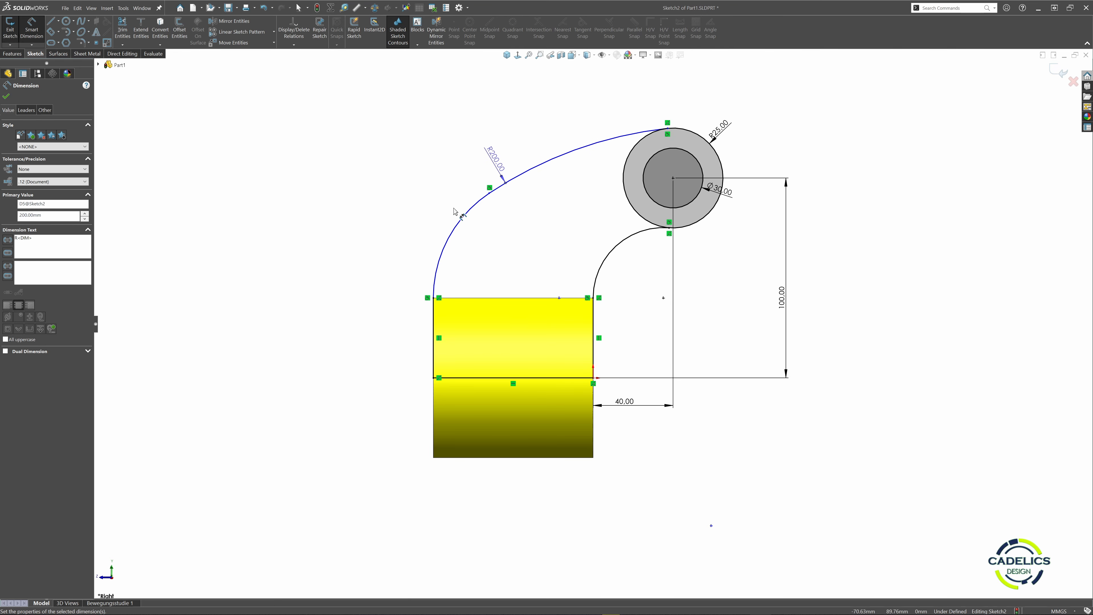
Step: Dimension the radius of the lower outer arc beside the cylinder's front corner and finish the sketch
{"action": "left_click", "coordinate": [457, 228]}
{"action": "left_click", "coordinate": [431, 221]}
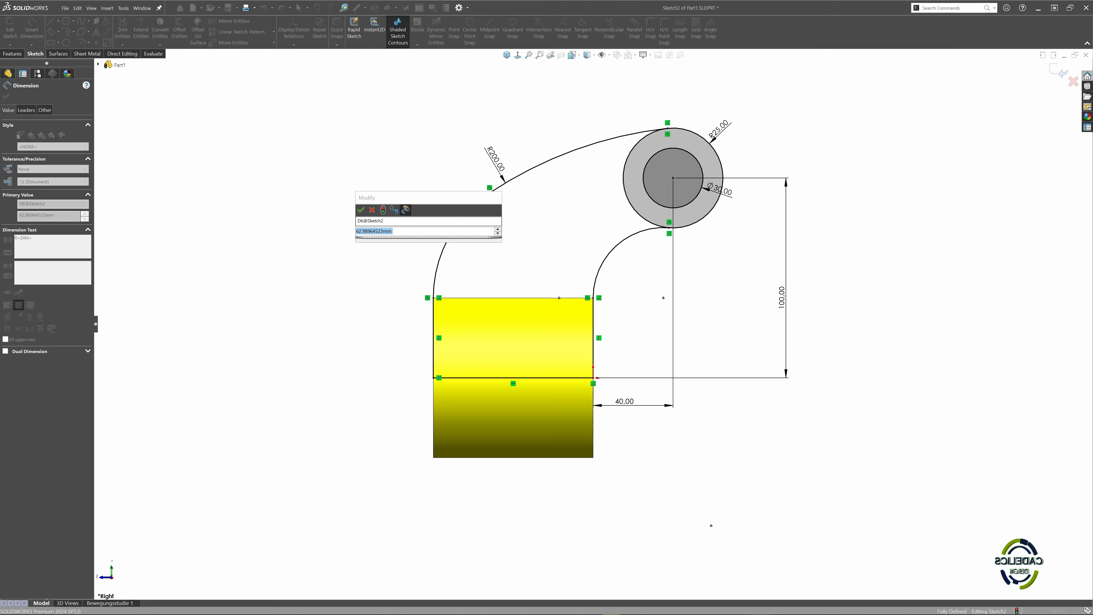
{"action": "key", "text": "Return"}
{"action": "key", "text": "Escape"}
{"action": "key", "text": "d"}
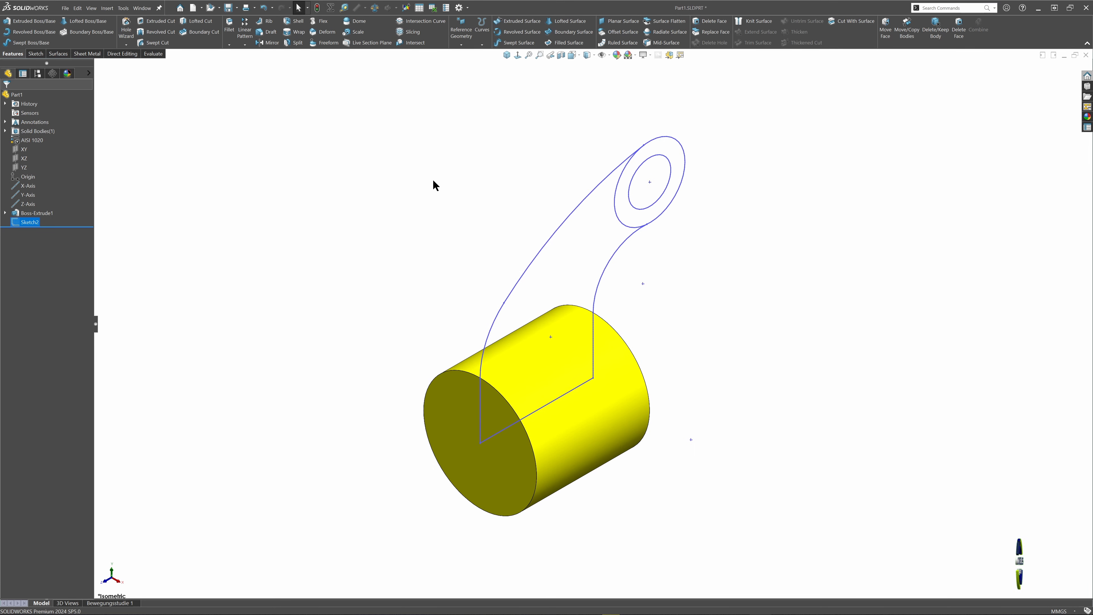
Step: Extrude the connecting arm region 20 mm with the Mid Plane end condition, merged with the hub
{"action": "left_click", "coordinate": [534, 271]}
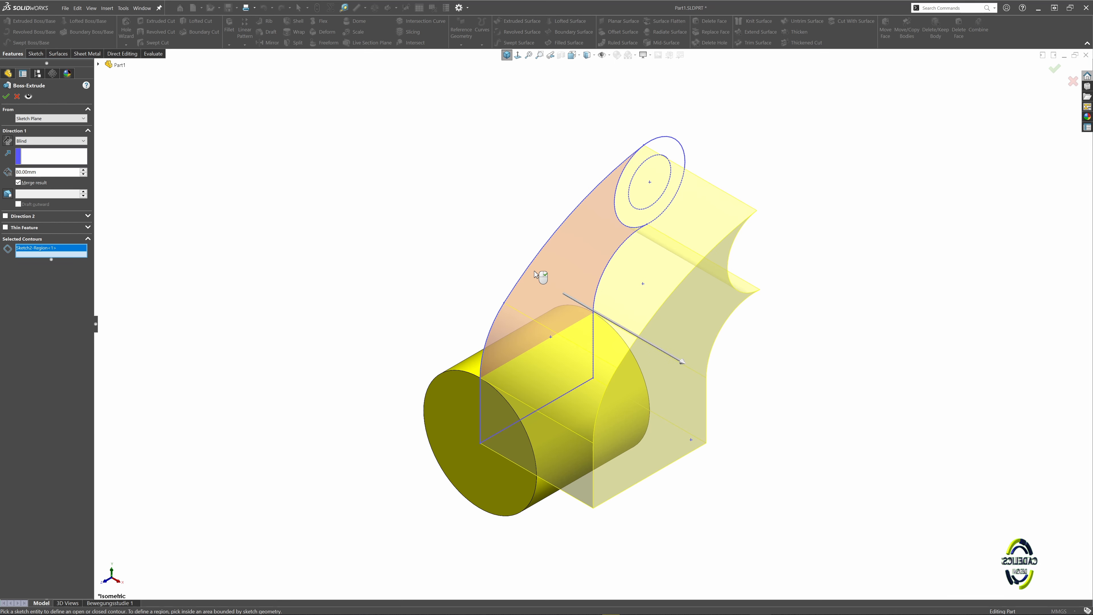
{"action": "left_click", "coordinate": [47, 141]}
{"action": "left_click", "coordinate": [37, 185]}
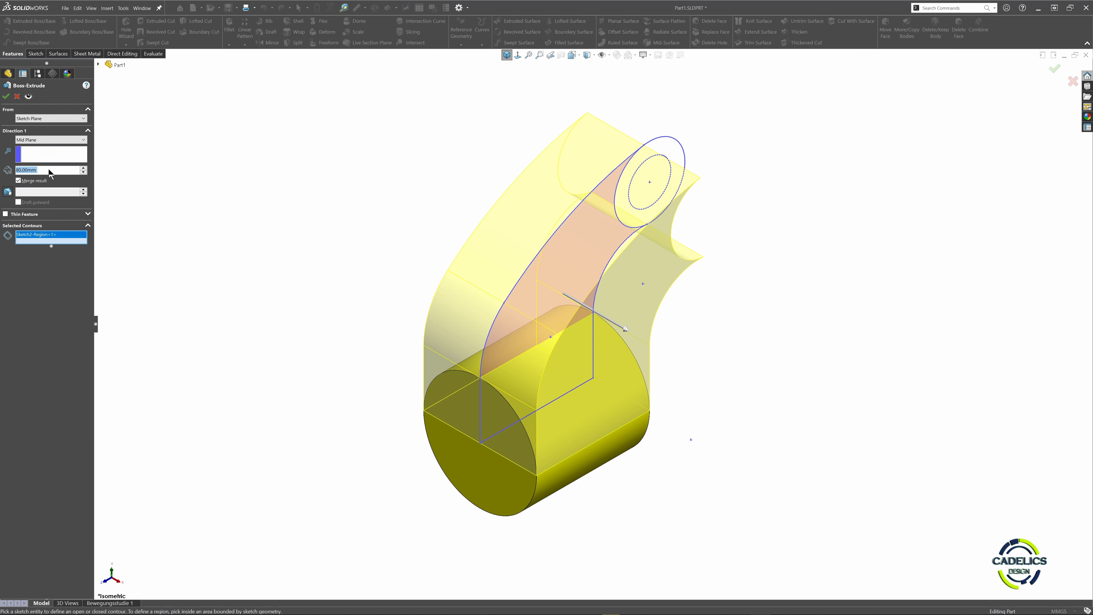
{"action": "type", "text": "20"}
{"action": "key", "text": "Return"}
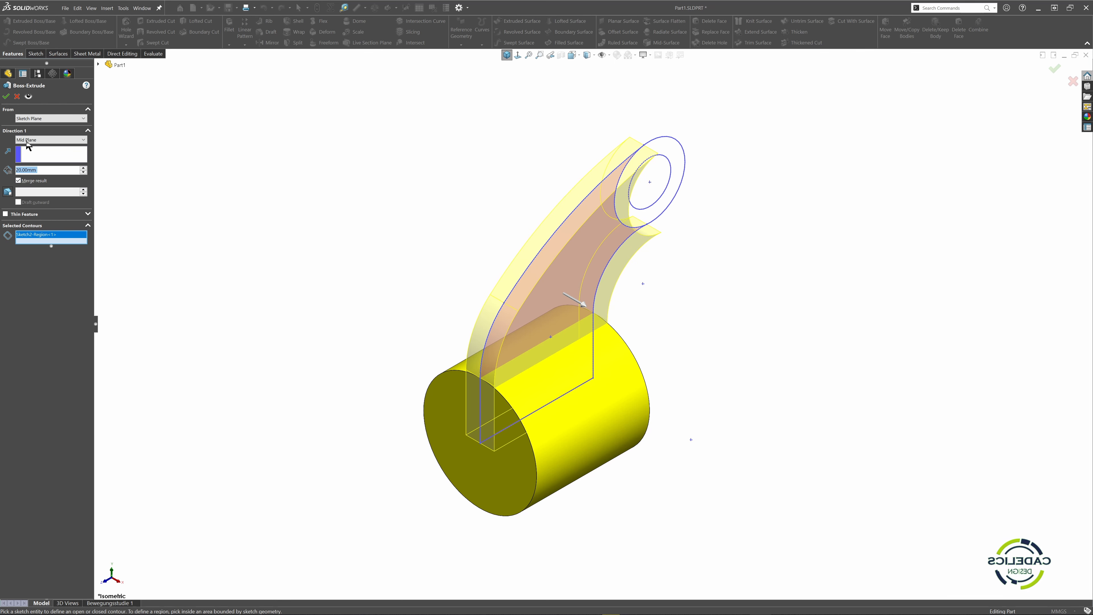
{"action": "left_click", "coordinate": [6, 96]}
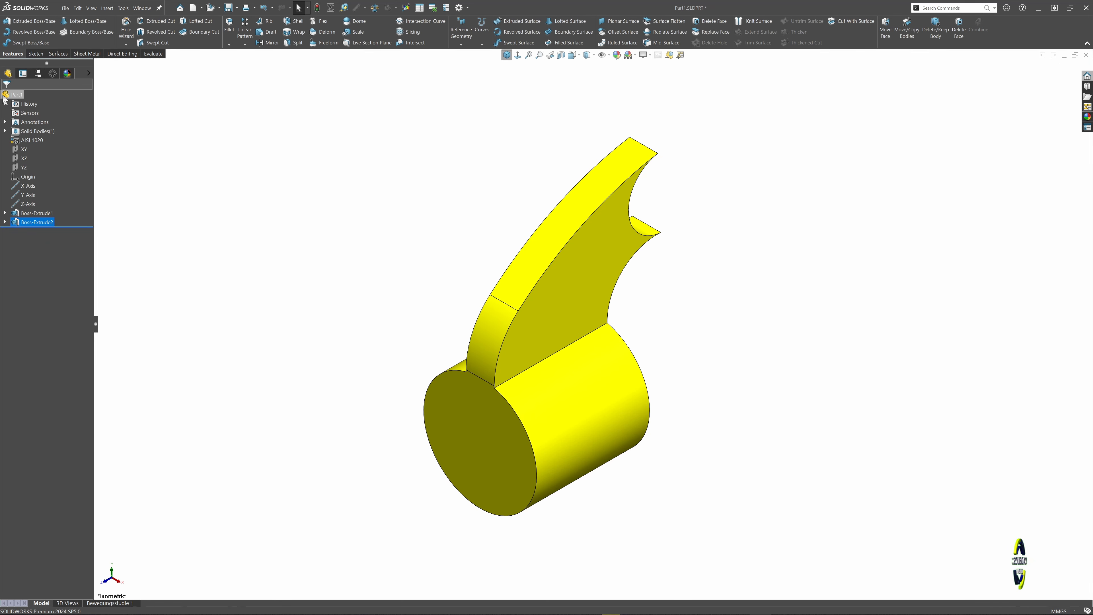
Step: Reuse the arm sketch to extrude the ring between the two upper circles 50 mm about the mid plane
{"action": "left_click", "coordinate": [5, 223]}
{"action": "left_click", "coordinate": [33, 232]}
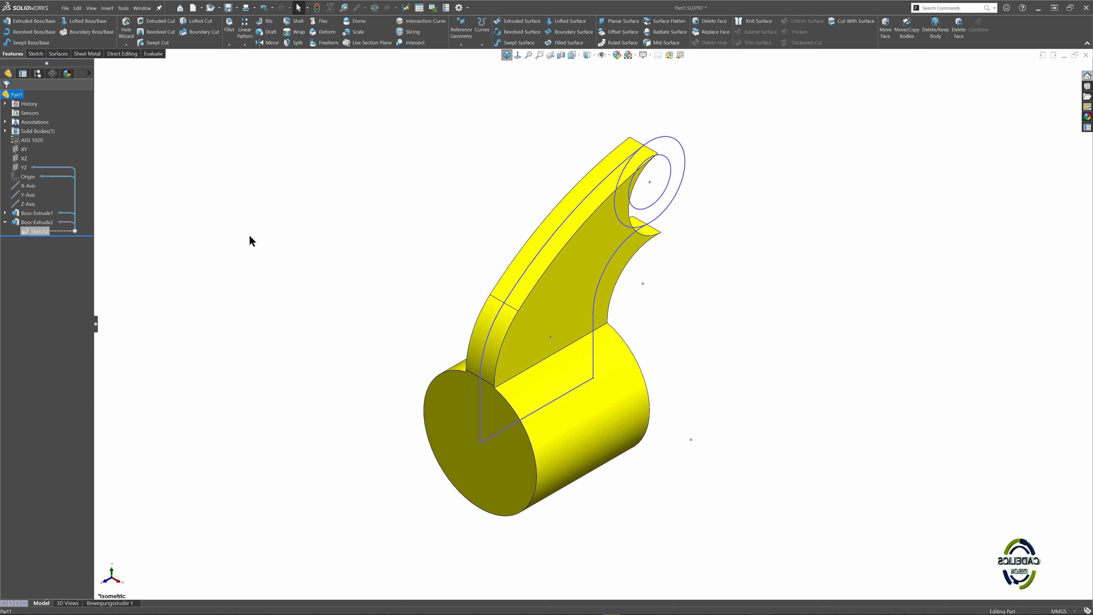
{"action": "right_click_drag", "start_coordinate": [249, 236], "coordinate": [250, 192]}
{"action": "left_click", "coordinate": [663, 145]}
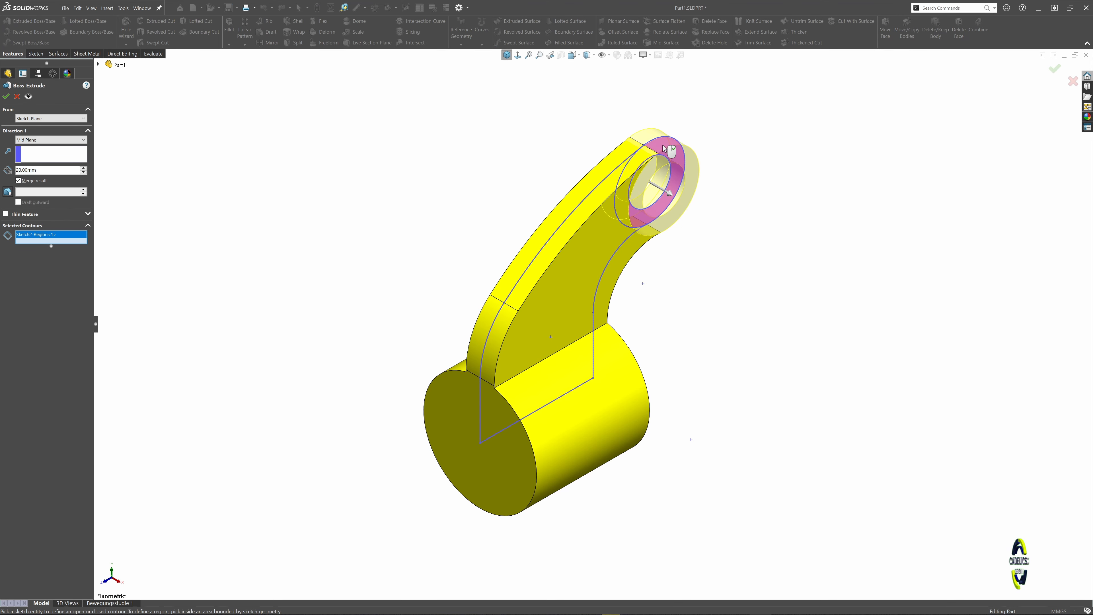
{"action": "type", "text": "50"}
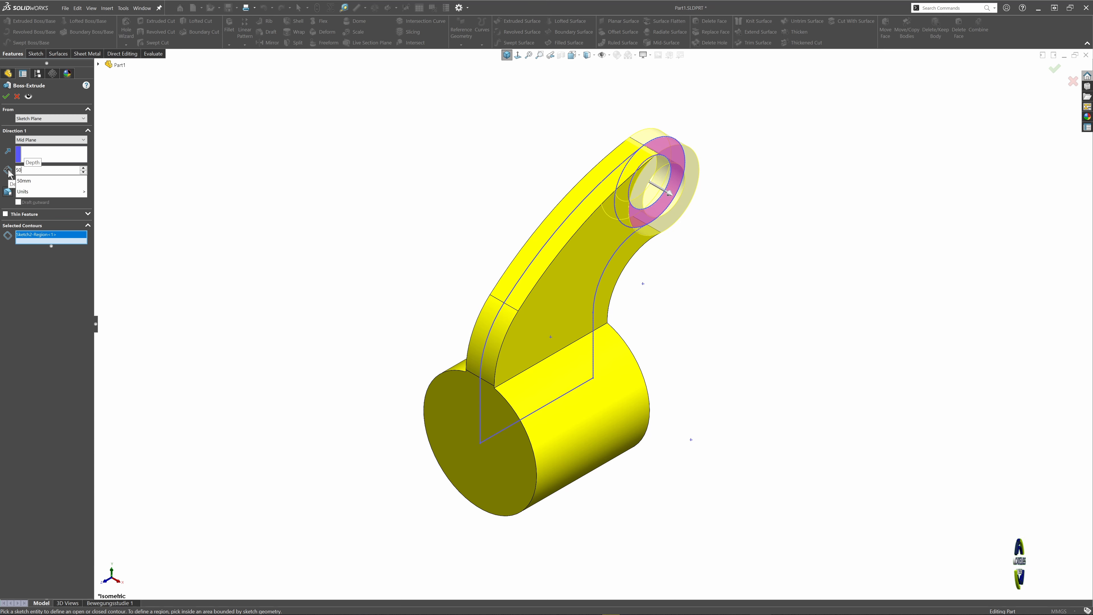
{"action": "key", "text": "Return"}
{"action": "left_click", "coordinate": [7, 97]}
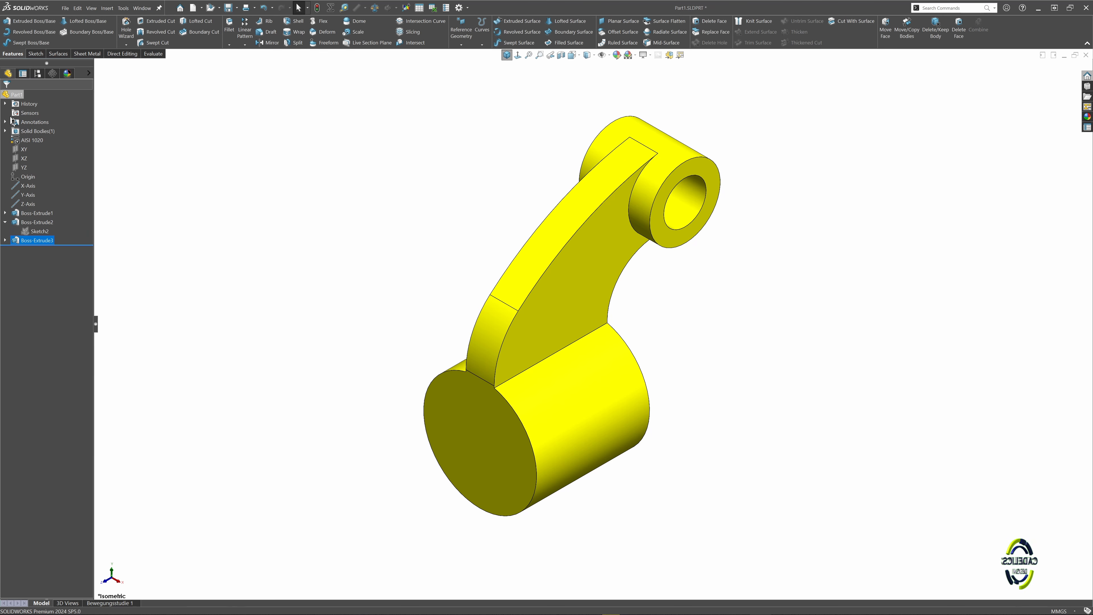
Step: Cut the keyed bore Through All in the reversed direction, using the inner circle and keyway regions of the hub's sketch
{"action": "left_click", "coordinate": [5, 222]}
{"action": "left_click", "coordinate": [4, 213]}
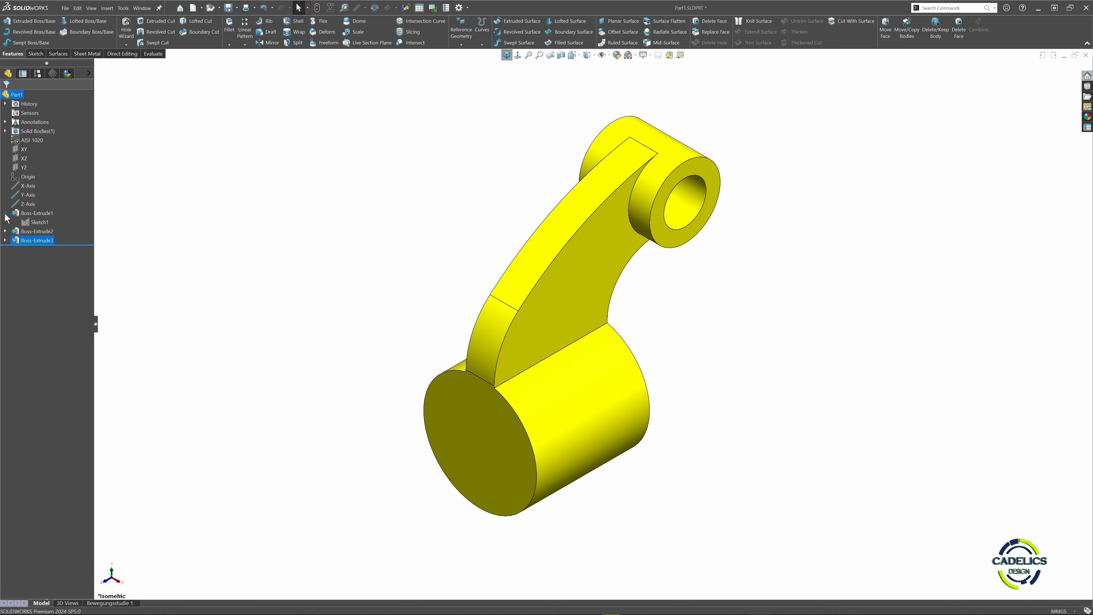
{"action": "mouse_move", "coordinate": [39, 222]}
{"action": "key", "text": "s"}
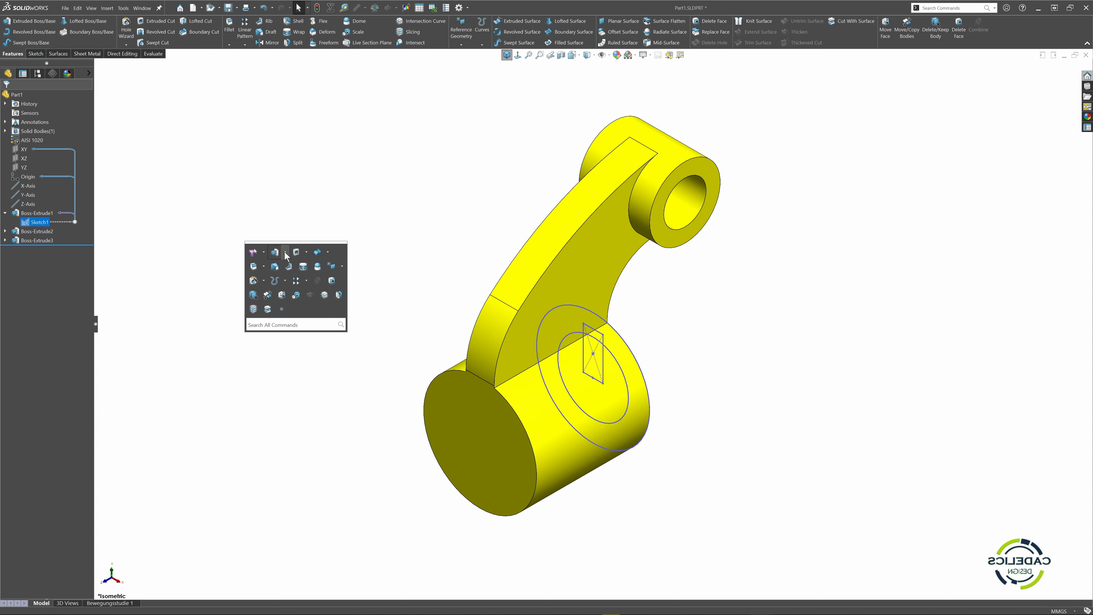
{"action": "left_click", "coordinate": [307, 253]}
{"action": "left_click", "coordinate": [305, 261]}
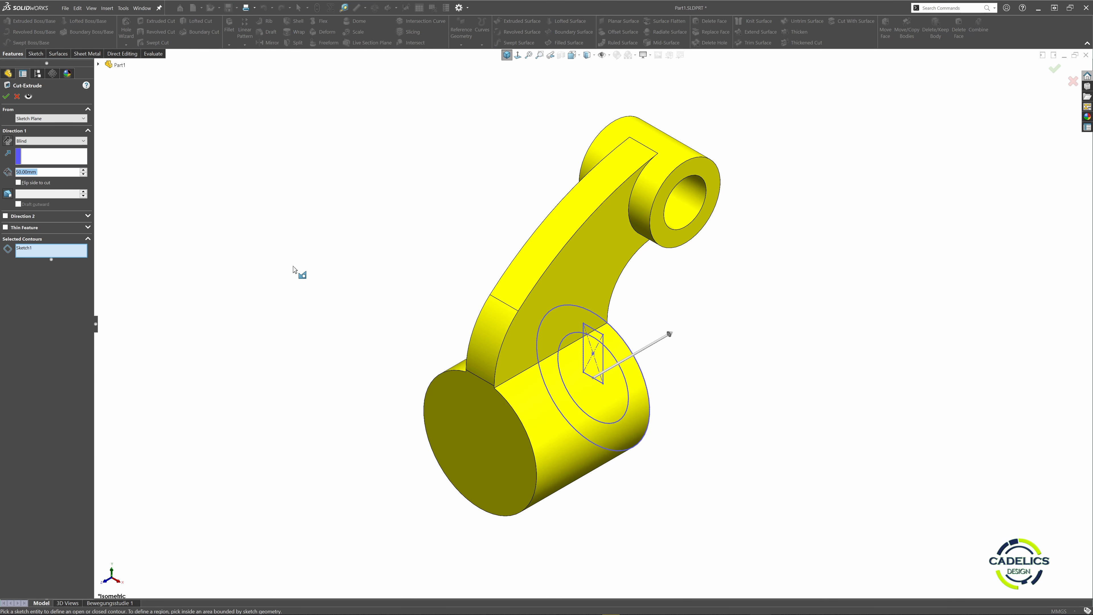
{"action": "right_click", "coordinate": [32, 247]}
{"action": "left_click", "coordinate": [44, 259]}
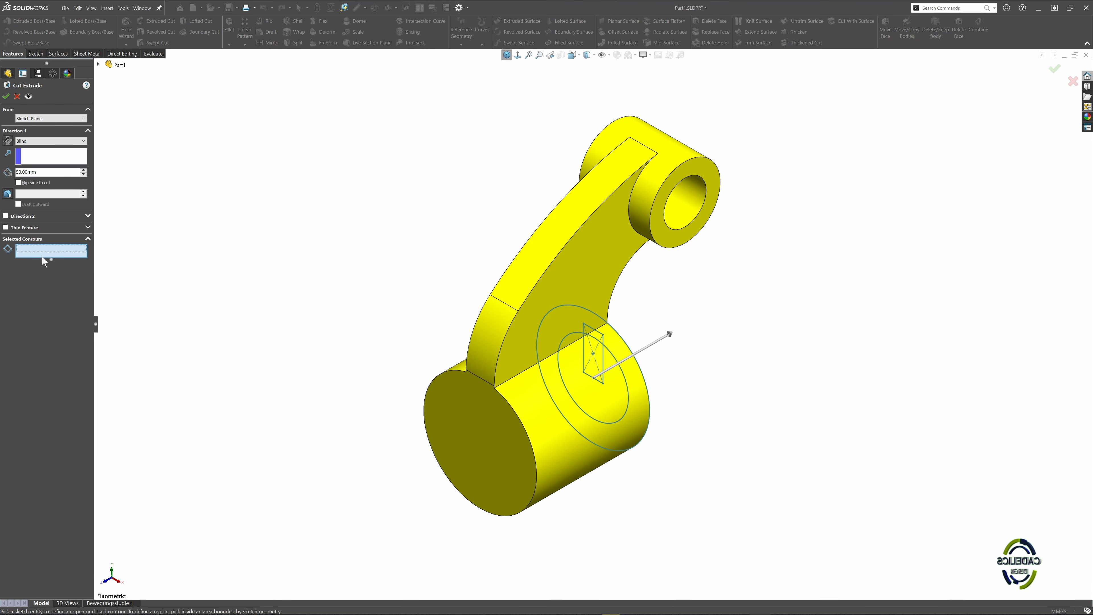
{"action": "left_click", "coordinate": [7, 140]}
{"action": "left_click", "coordinate": [30, 142]}
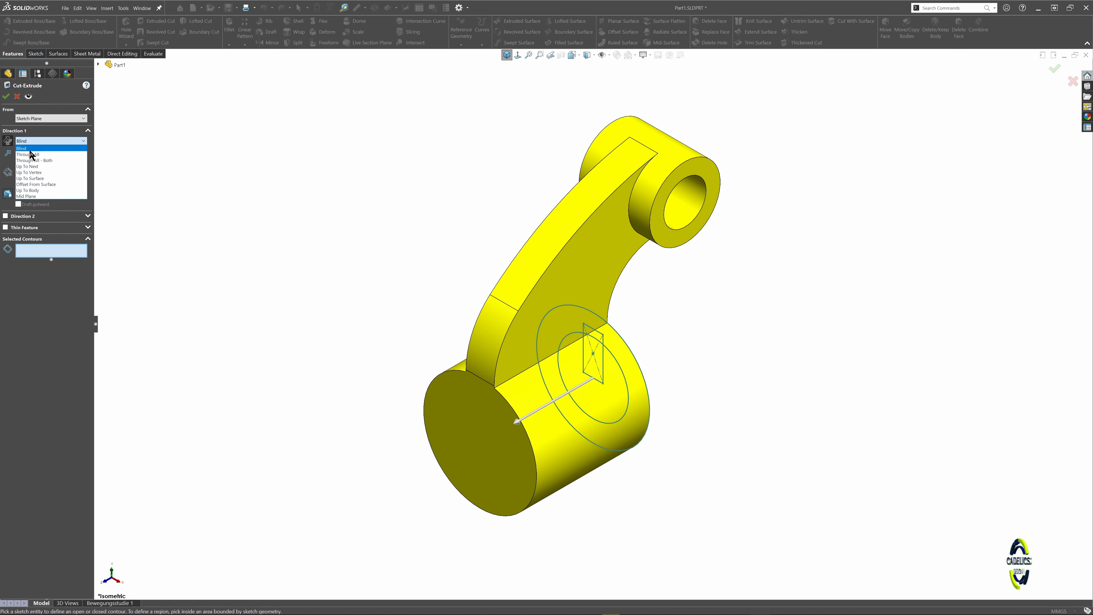
{"action": "left_click", "coordinate": [32, 155]}
{"action": "left_click", "coordinate": [603, 399]}
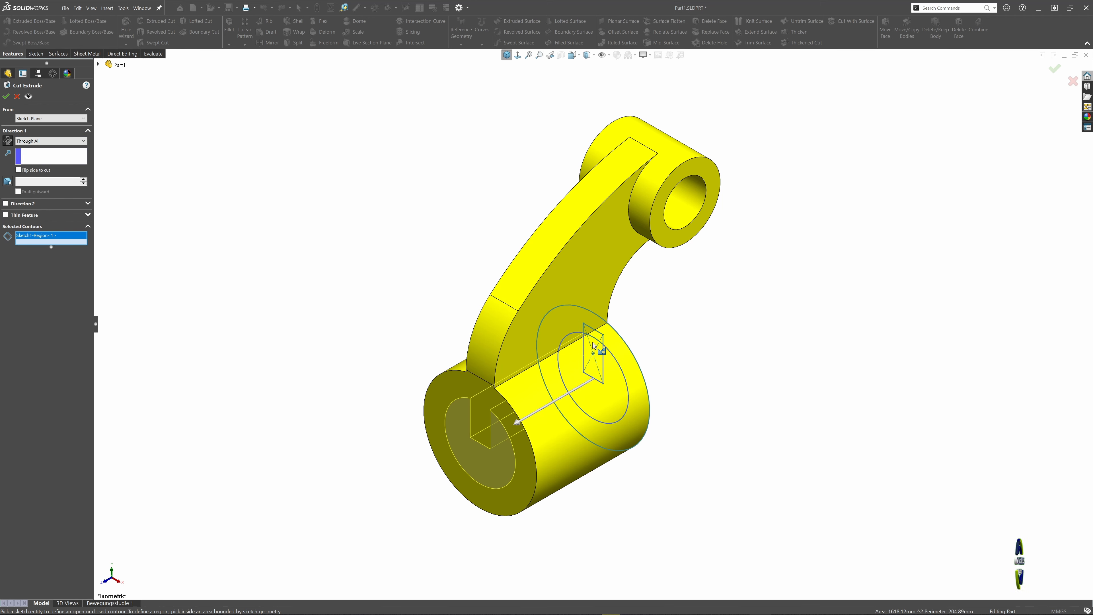
{"action": "key", "text": "Return"}
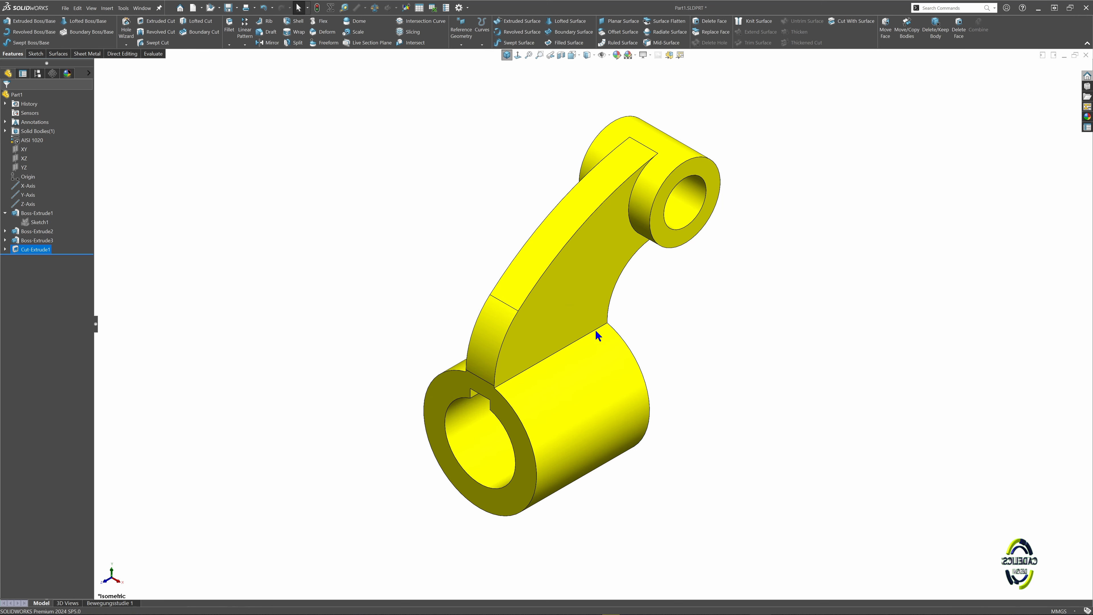
Step: Add a 50 mm fillet to the two long edges where the arm meets the hub
{"action": "right_click_drag", "start_coordinate": [786, 220], "coordinate": [753, 240]}
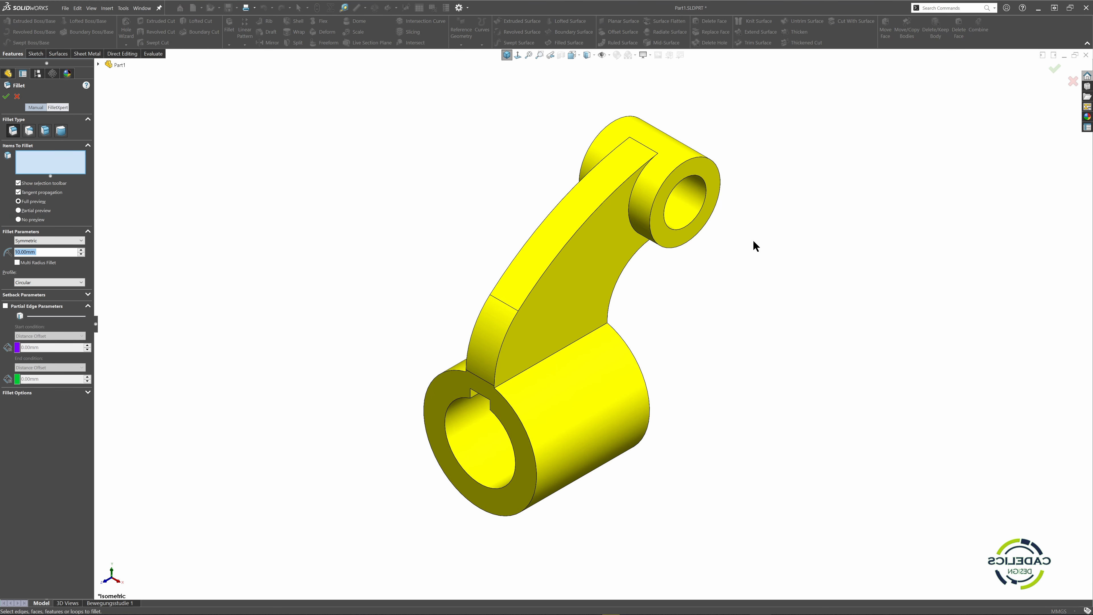
{"action": "type", "text": "50"}
{"action": "key", "text": "Return"}
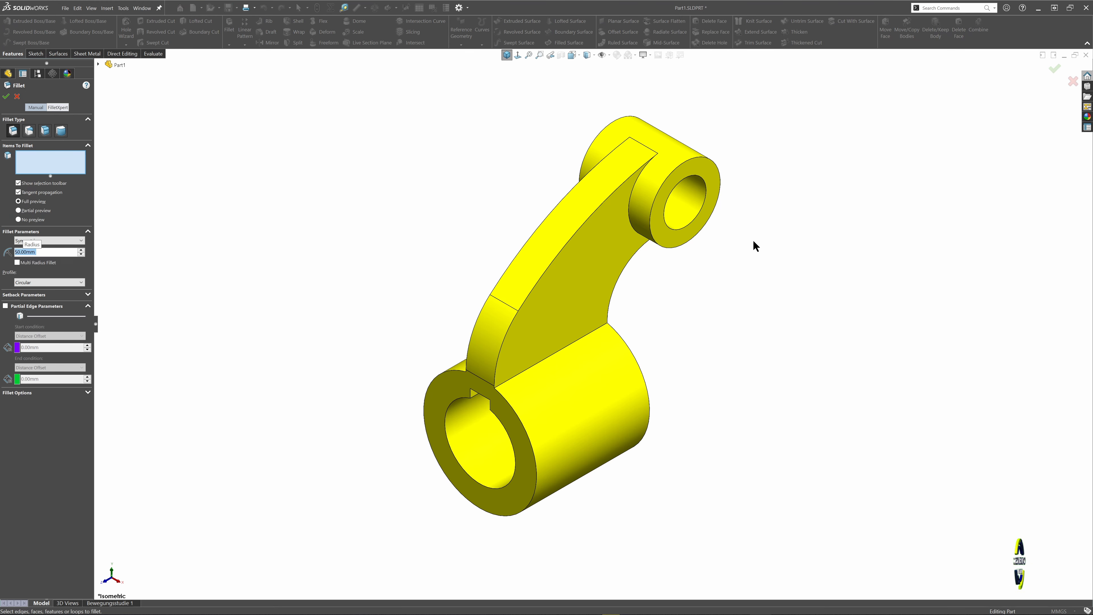
{"action": "left_click", "coordinate": [533, 364]}
{"action": "left_click", "coordinate": [480, 368]}
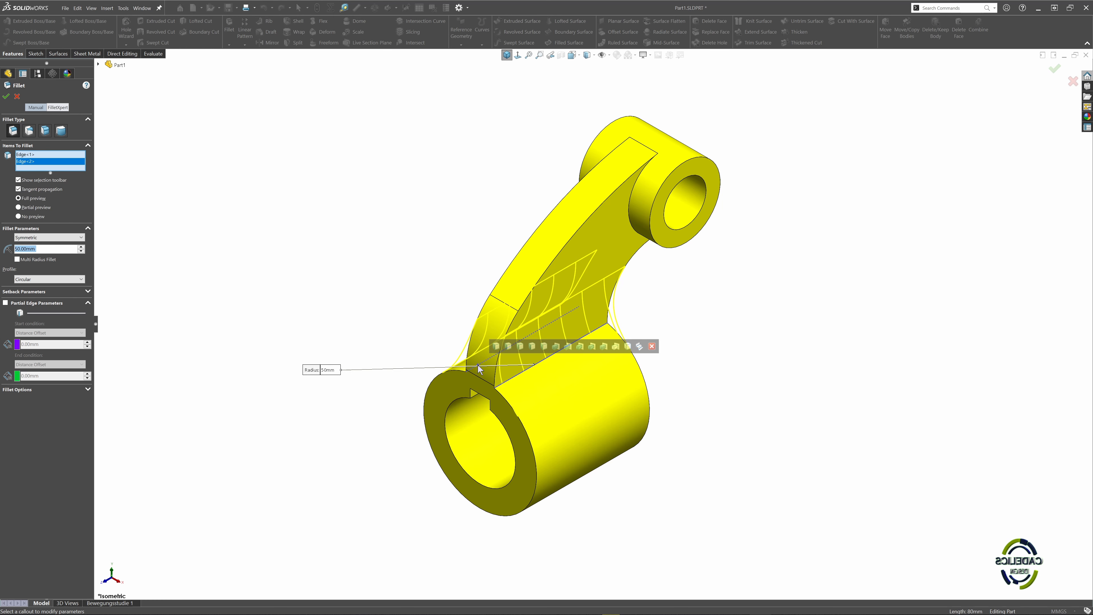
{"action": "left_click", "coordinate": [695, 324]}
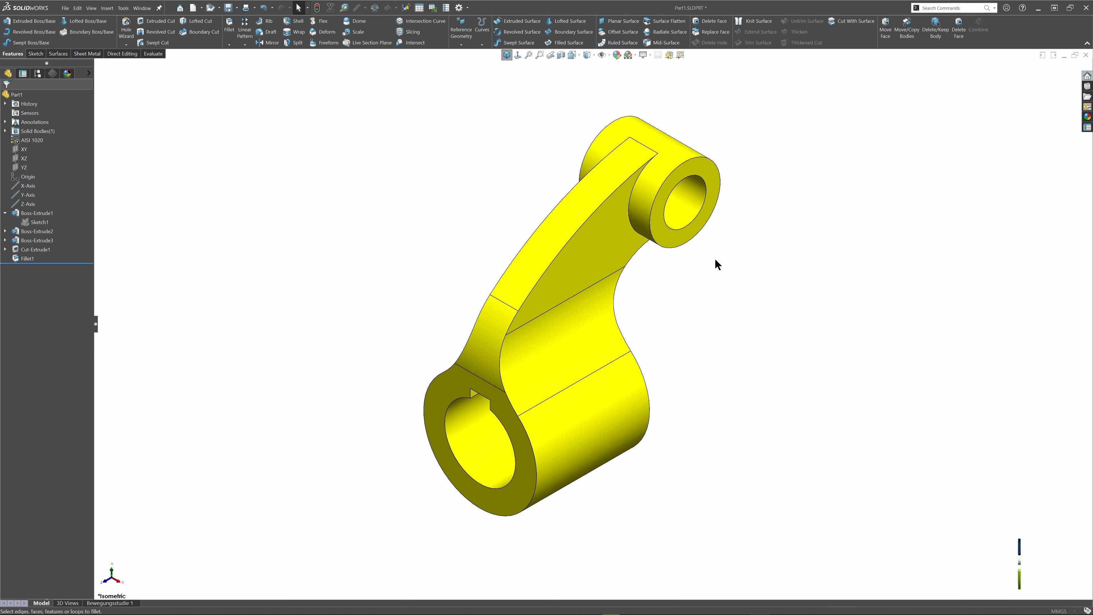
Step: Fillet the edges of the hub's and the upper boss's outer cylindrical faces with a 4 mm radius
{"action": "key", "text": "Return"}
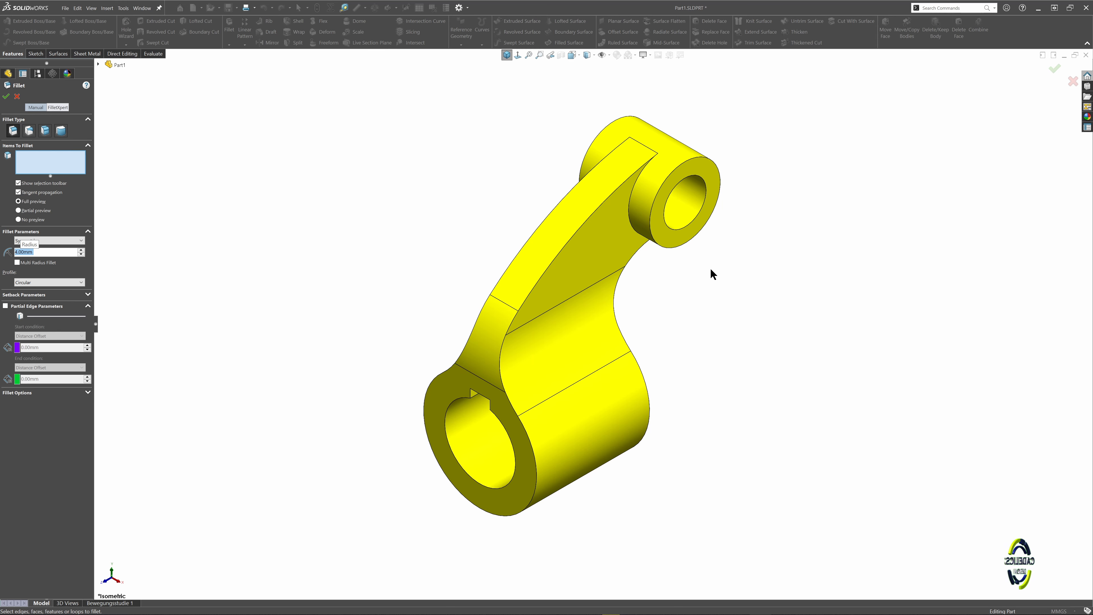
{"action": "left_click", "coordinate": [621, 382]}
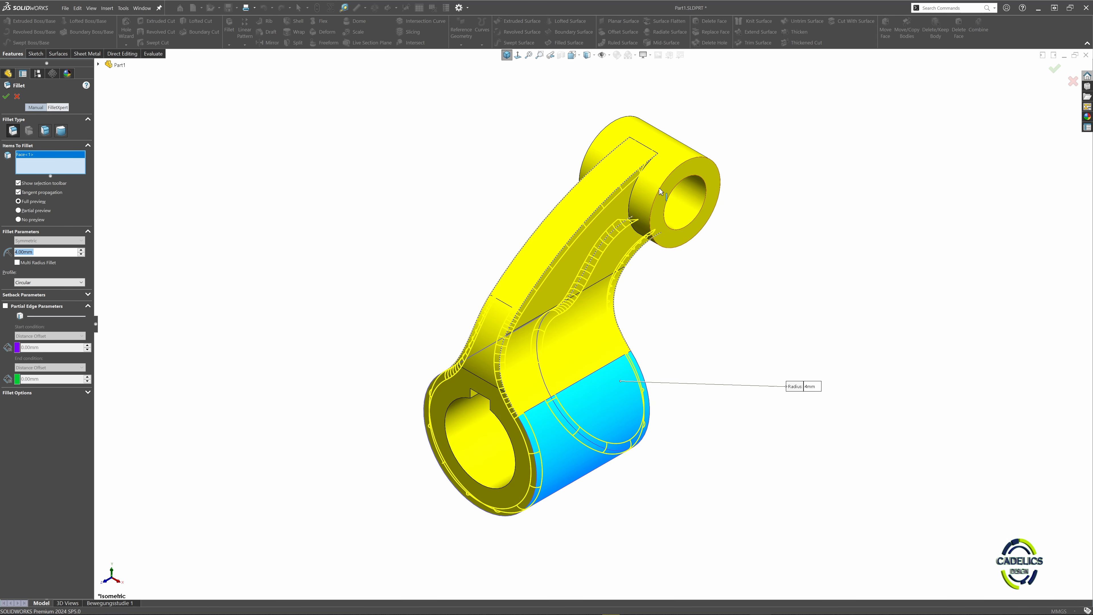
{"action": "left_click", "coordinate": [663, 174]}
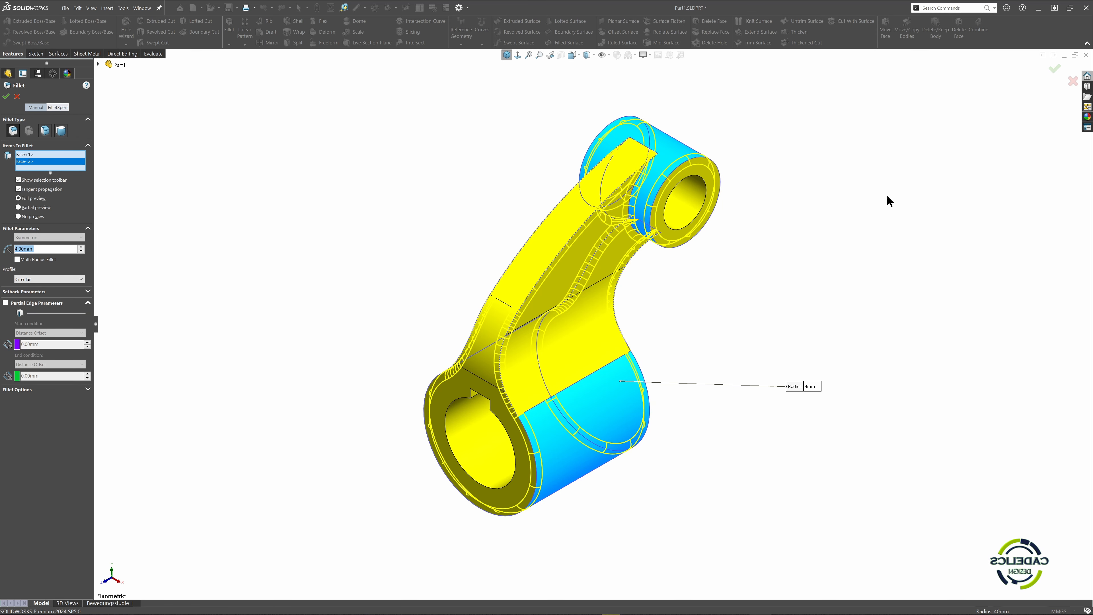
{"action": "left_click", "coordinate": [1054, 72]}
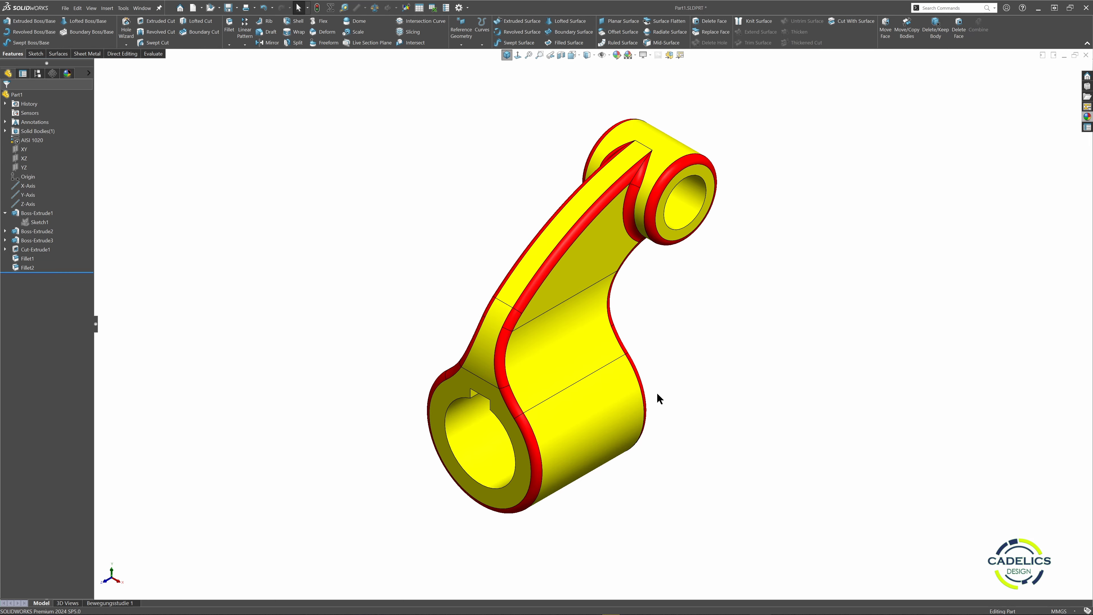
Step: Examine the finished lever from all around and return to the isometric view
{"action": "key", "text": "Right"}
{"action": "key", "text": "Right"}
{"action": "key", "text": "Right"}
{"action": "key", "text": "Right"}
{"action": "key", "text": "Right"}
{"action": "key", "text": "Right"}
{"action": "key", "text": "Right"}
{"action": "key", "text": "Right"}
{"action": "key", "text": "Right"}
{"action": "key", "text": "Right"}
{"action": "key", "text": "Right"}
{"action": "key", "text": "Right"}
{"action": "key", "text": "Right"}
{"action": "key", "text": "Right"}
{"action": "key", "text": "Right"}
{"action": "key", "text": "Right"}
{"action": "key", "text": "Right"}
{"action": "key", "text": "Right"}
{"action": "key", "text": "Right"}
{"action": "key", "text": "Right"}
{"action": "key", "text": "Right"}
{"action": "key", "text": "Right"}
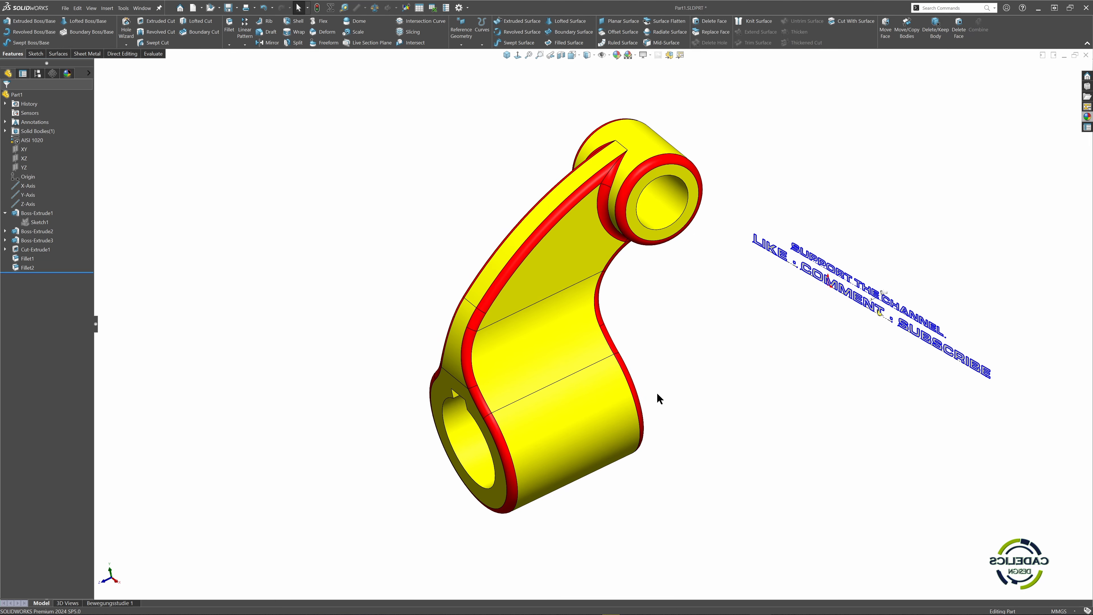
{"action": "key", "text": "ctrl+7"}
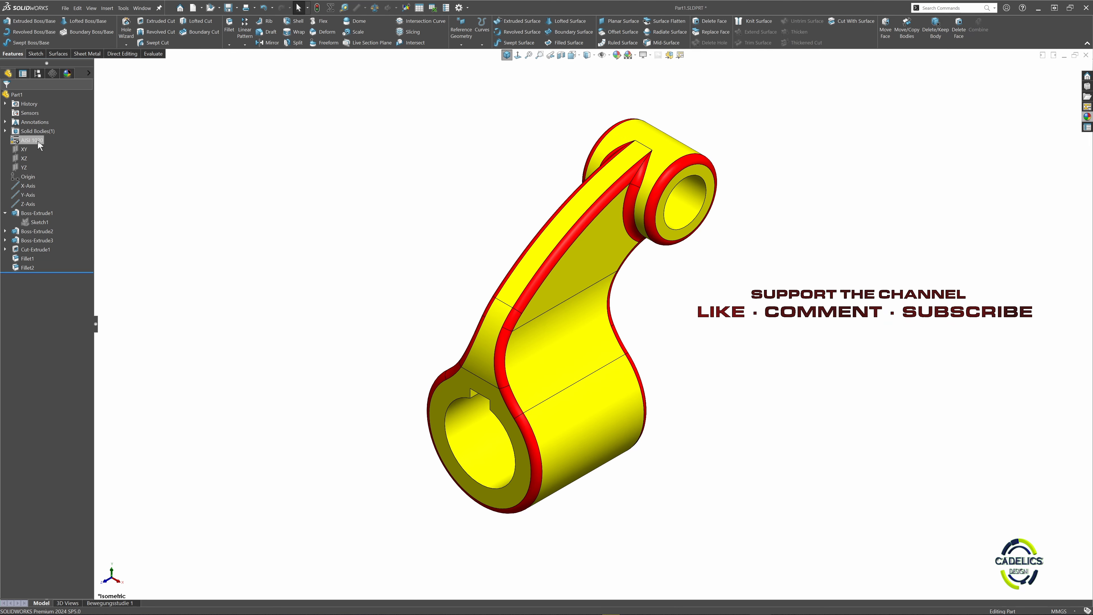
Step: Evaluate the mass properties of the finished Phase 1 lever and close the report
{"action": "left_click", "coordinate": [376, 7]}
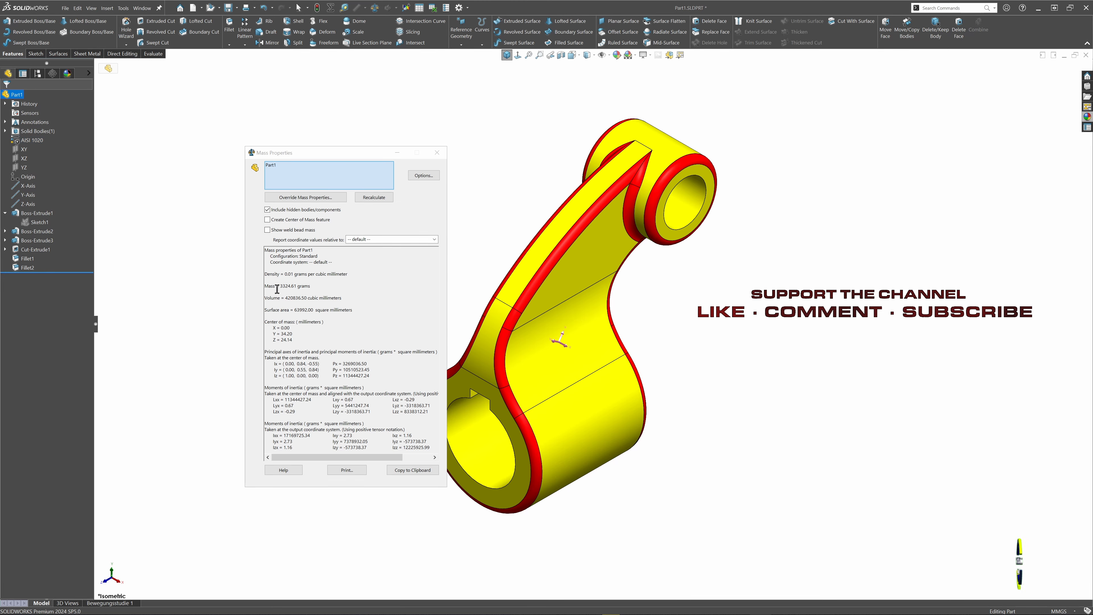
{"action": "left_click", "coordinate": [436, 152]}
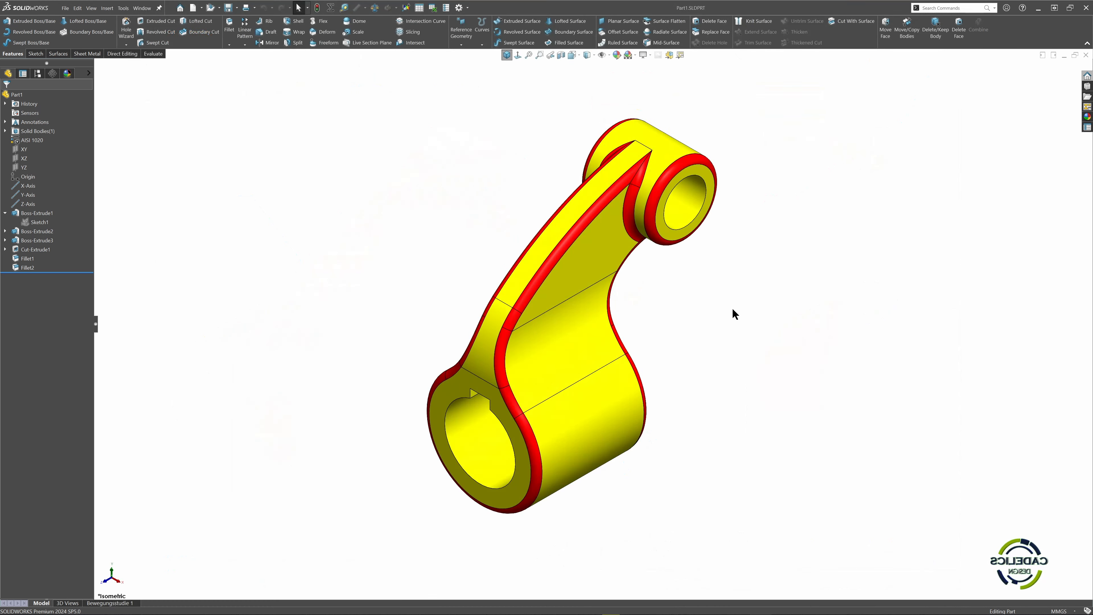
Step: Roll back to the arm's extrusion and change it to Blind in the reversed direction, starting at a 40 mm offset from the sketch plane
{"action": "left_click_drag", "start_coordinate": [75, 271], "coordinate": [76, 237]}
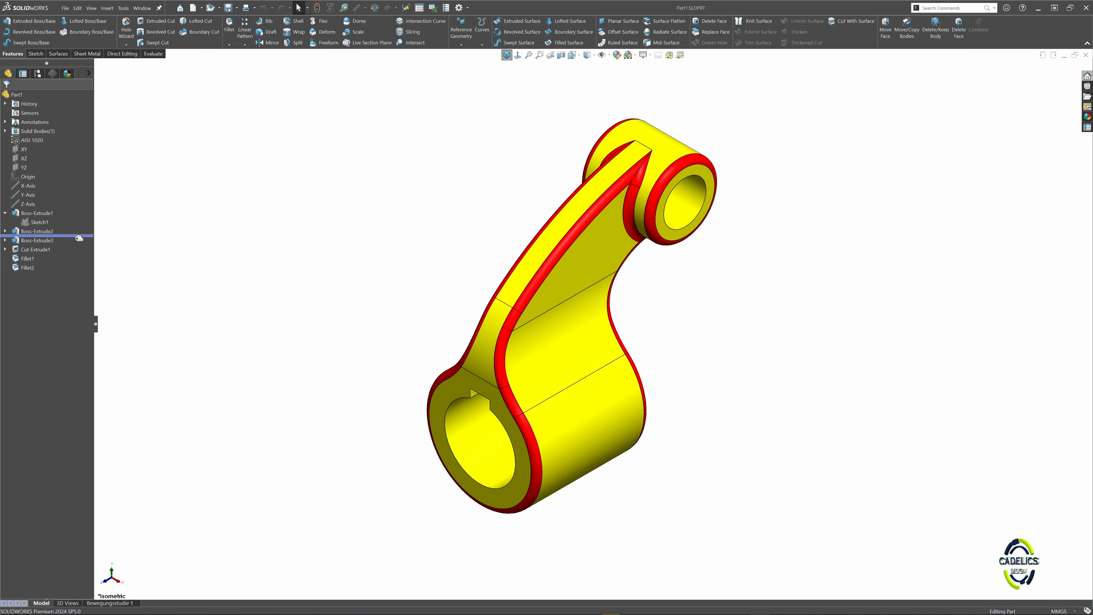
{"action": "right_click", "coordinate": [48, 231]}
{"action": "left_click", "coordinate": [54, 208]}
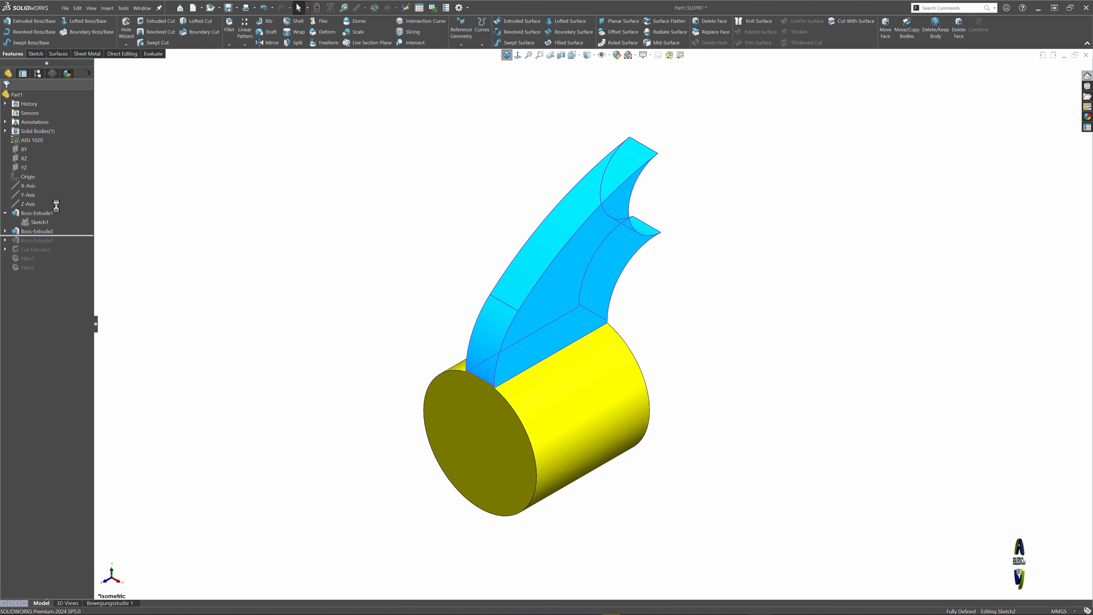
{"action": "left_click", "coordinate": [35, 143]}
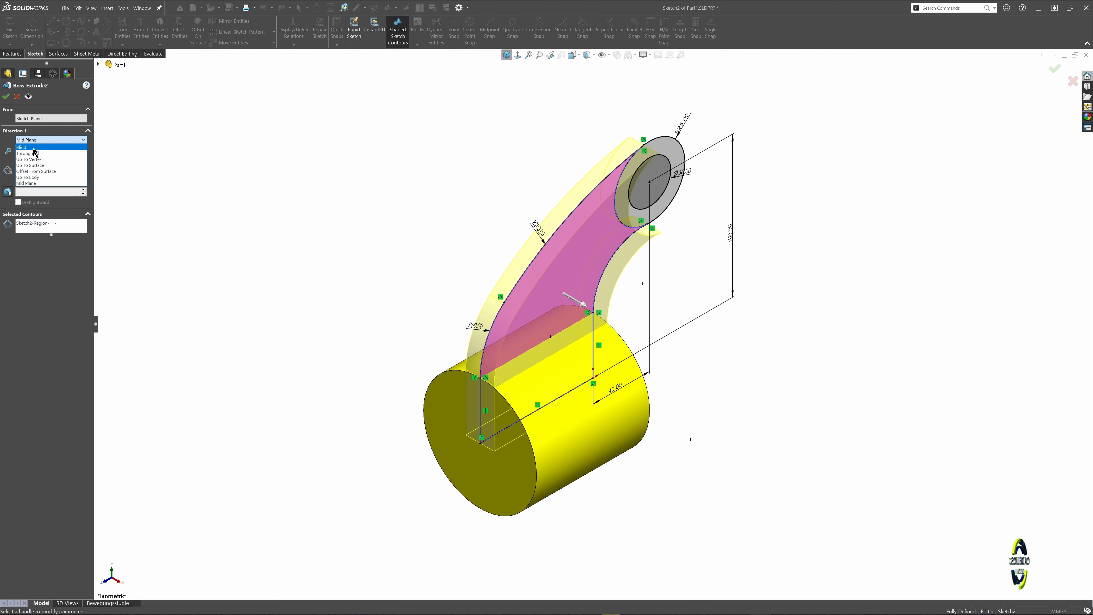
{"action": "left_click", "coordinate": [36, 150]}
{"action": "left_click", "coordinate": [8, 142]}
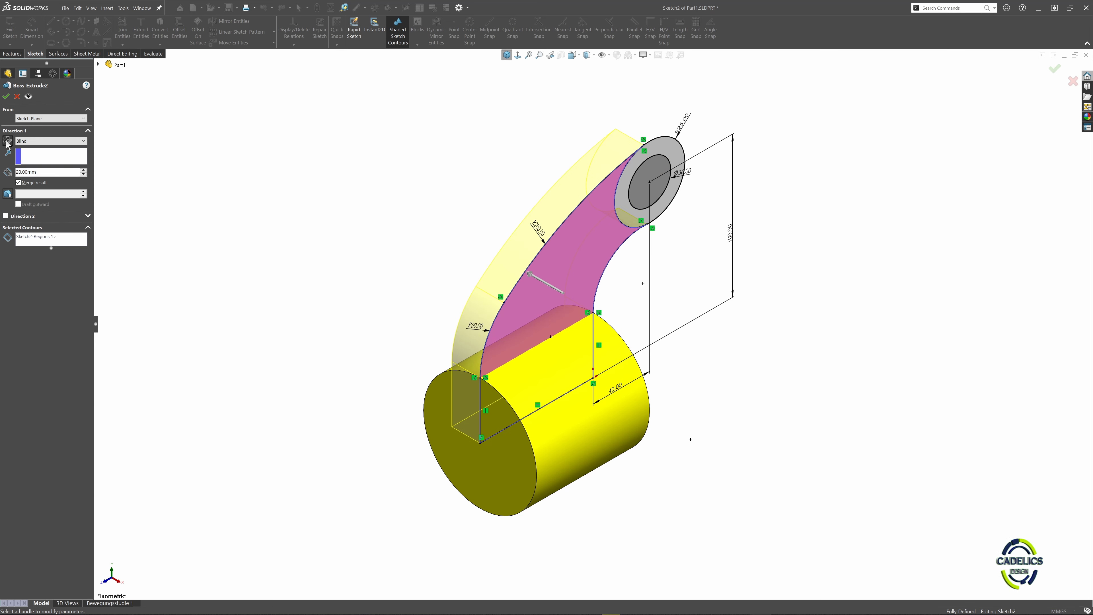
{"action": "left_click", "coordinate": [35, 119]}
{"action": "left_click", "coordinate": [35, 146]}
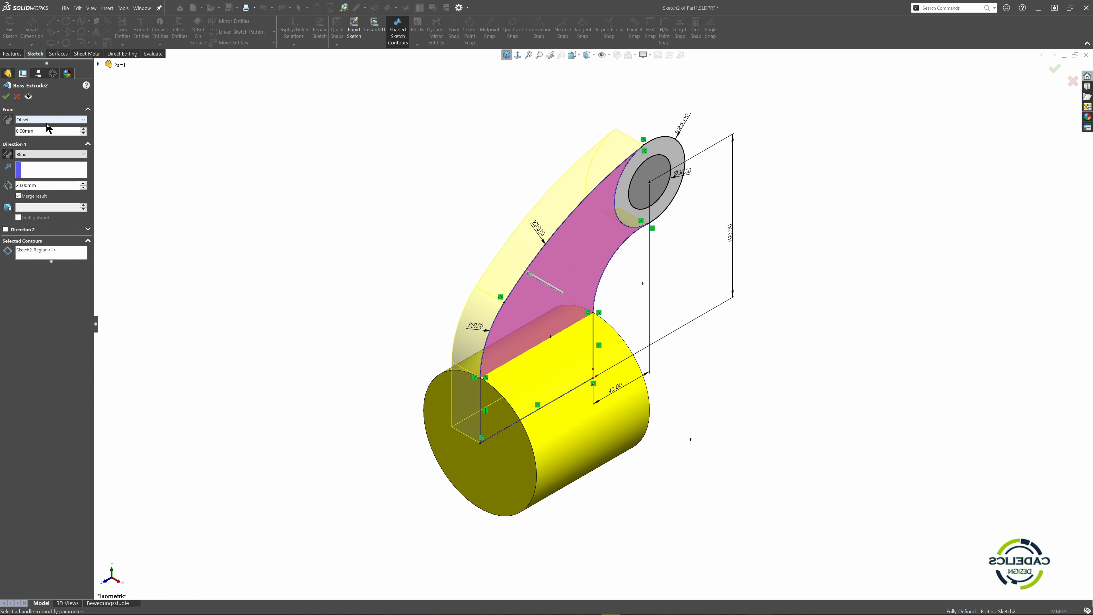
{"action": "type", "text": "40"}
{"action": "key", "text": "Return"}
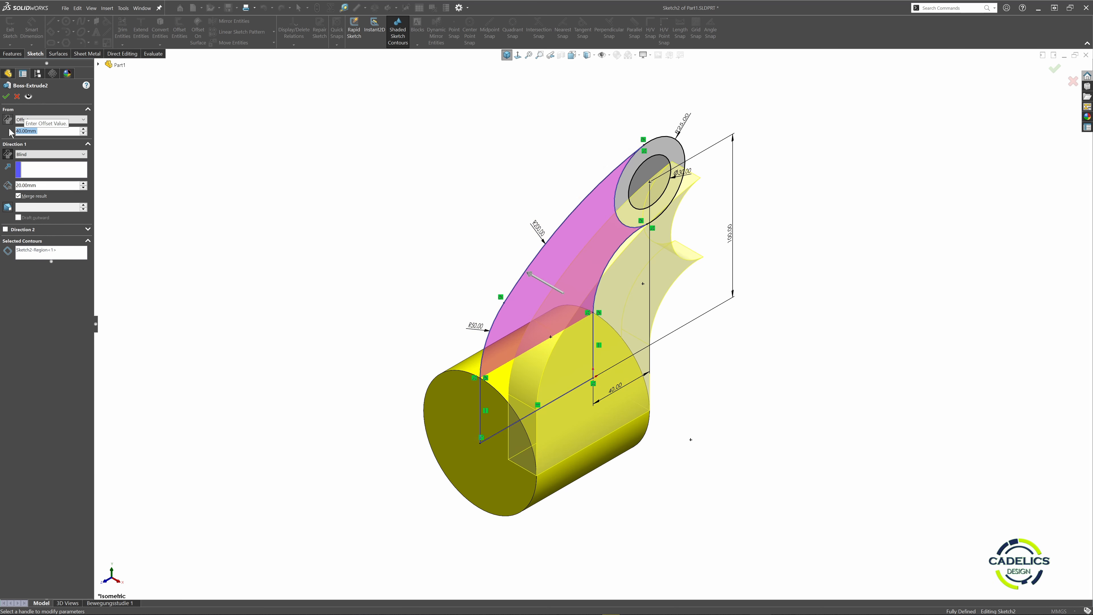
{"action": "left_click", "coordinate": [6, 96]}
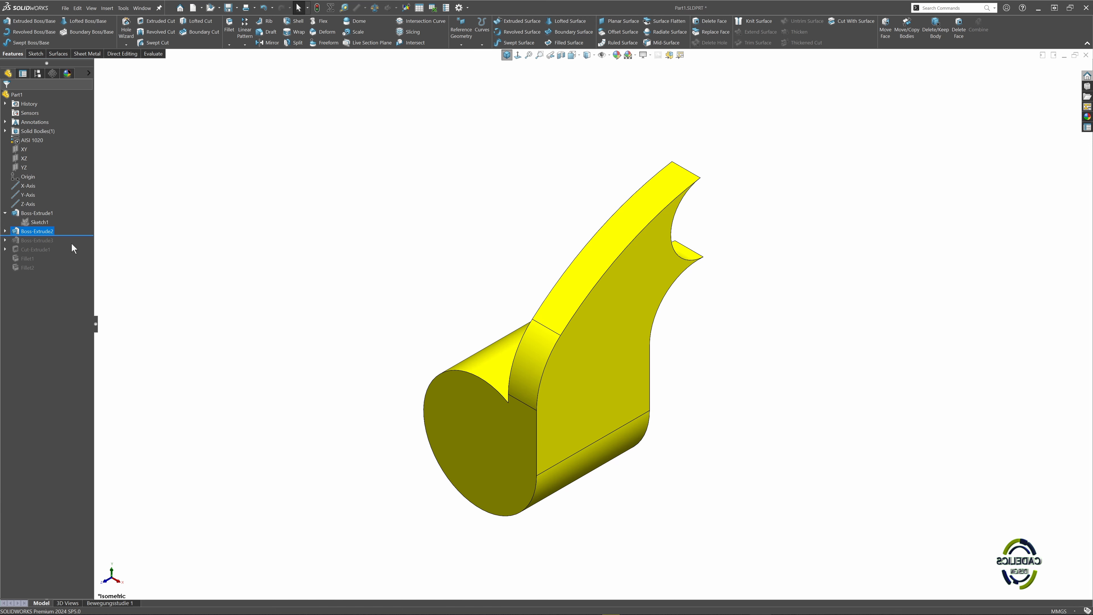
Step: Roll forward to the upper boss and change its extrusion to Blind, starting from the arm's hub-side planar face
{"action": "left_click_drag", "start_coordinate": [76, 233], "coordinate": [76, 244]}
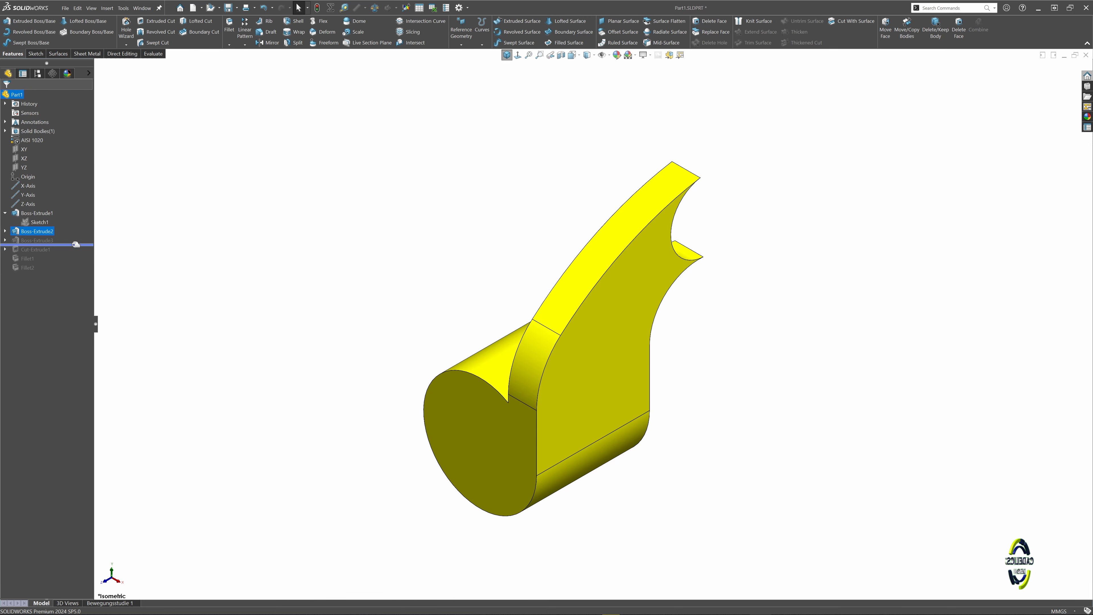
{"action": "right_click", "coordinate": [41, 240]}
{"action": "left_click", "coordinate": [46, 220]}
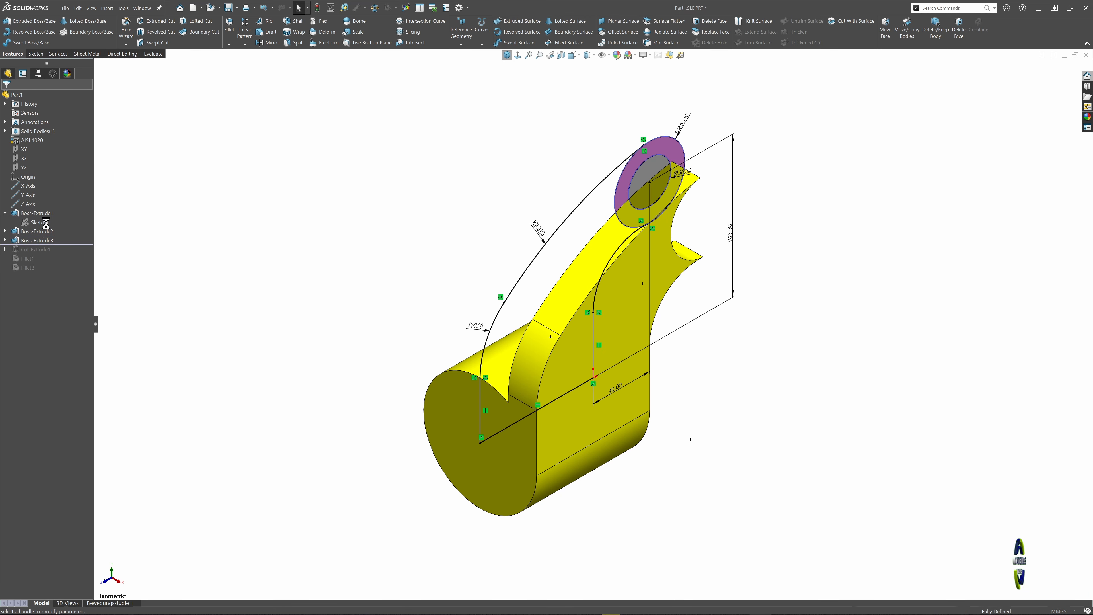
{"action": "left_click", "coordinate": [37, 141]}
{"action": "left_click", "coordinate": [37, 149]}
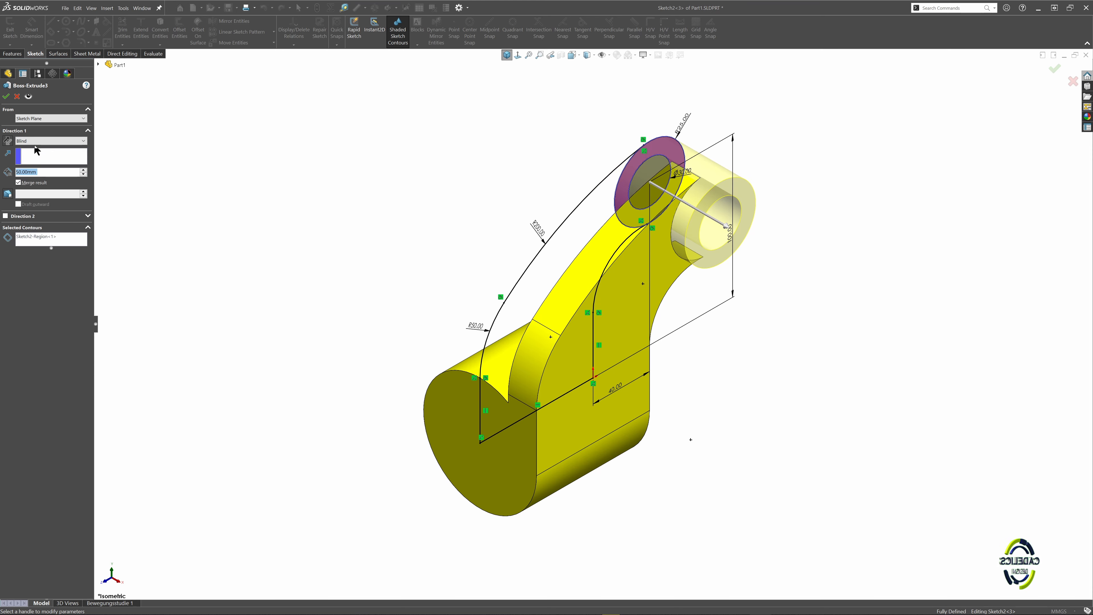
{"action": "left_click", "coordinate": [47, 120]}
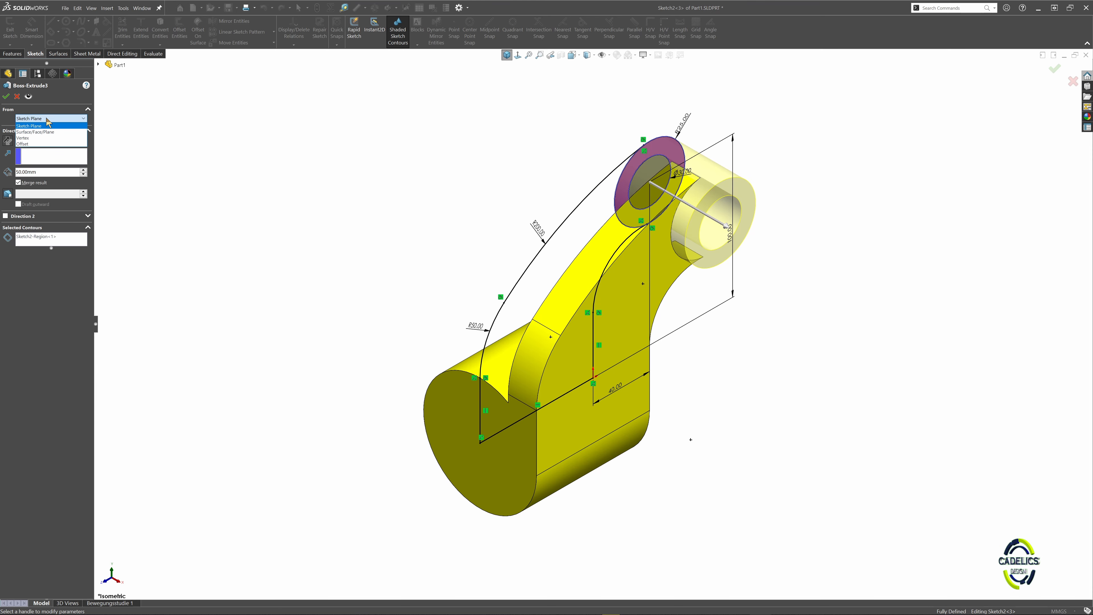
{"action": "left_click", "coordinate": [52, 133]}
{"action": "middle_click_drag", "start_coordinate": [471, 223], "coordinate": [577, 223]}
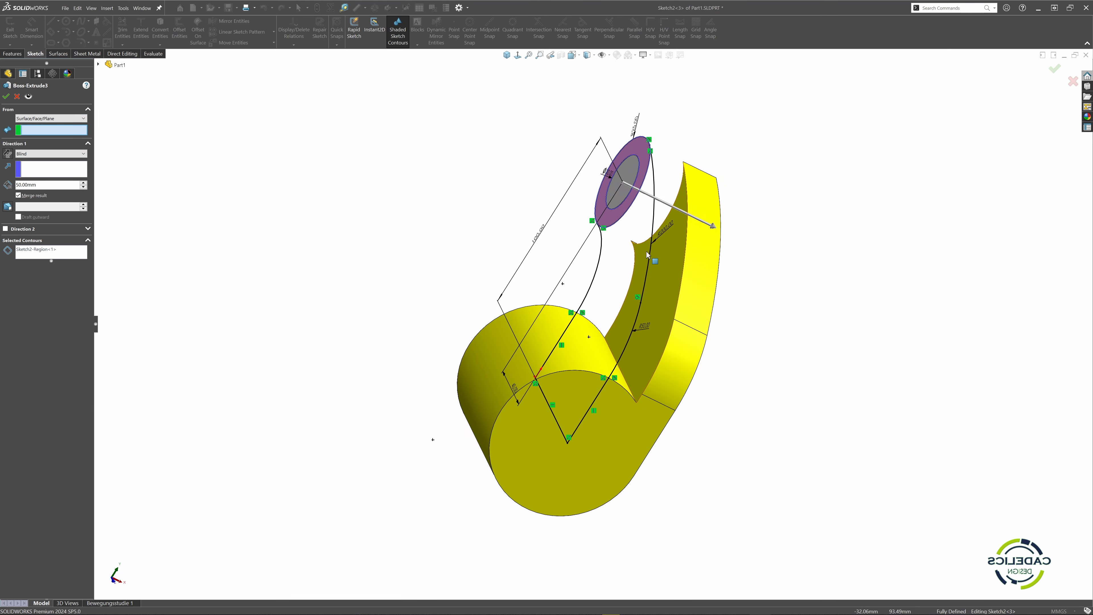
{"action": "left_click", "coordinate": [682, 253]}
{"action": "right_click", "coordinate": [683, 255]}
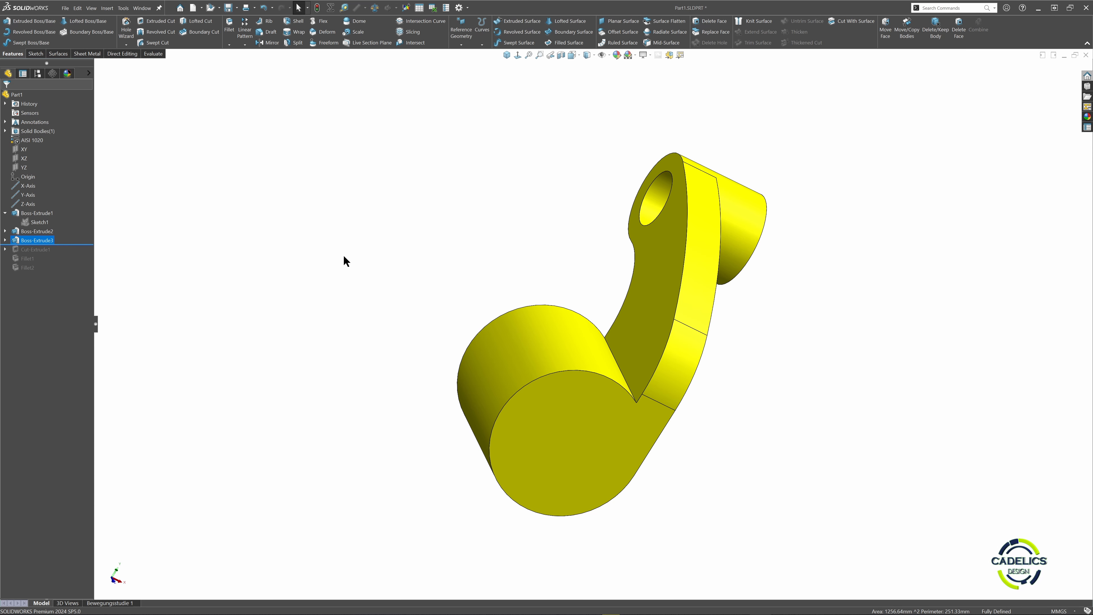
Step: Restore the keyed bore cut and rotate the keyway's three faces by -40 degrees about the Z-axis with Move Face
{"action": "left_click_drag", "start_coordinate": [80, 248], "coordinate": [79, 255]}
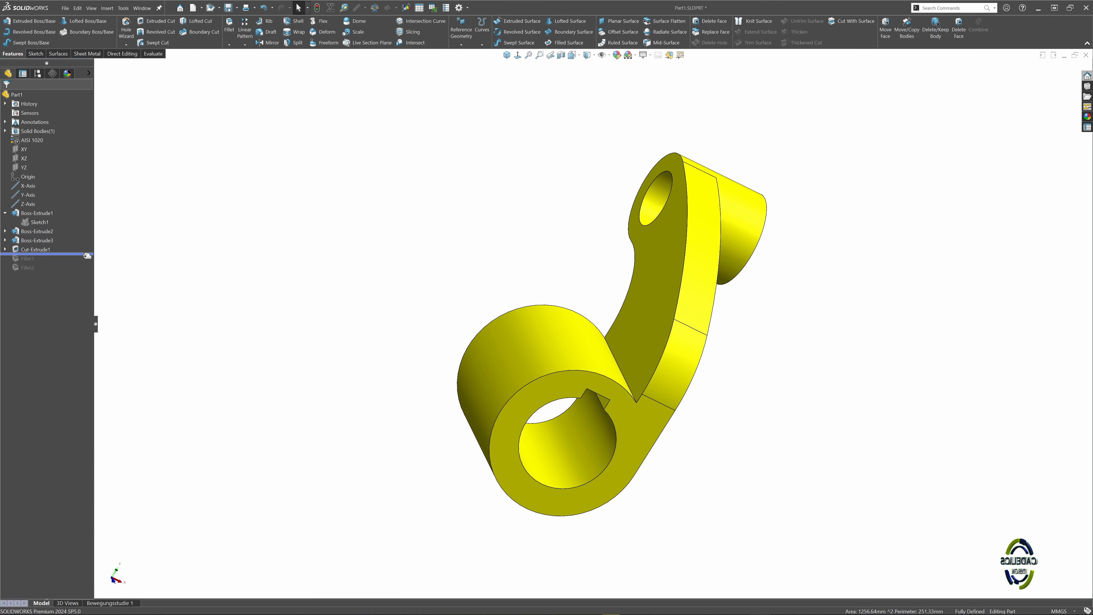
{"action": "key", "text": "s"}
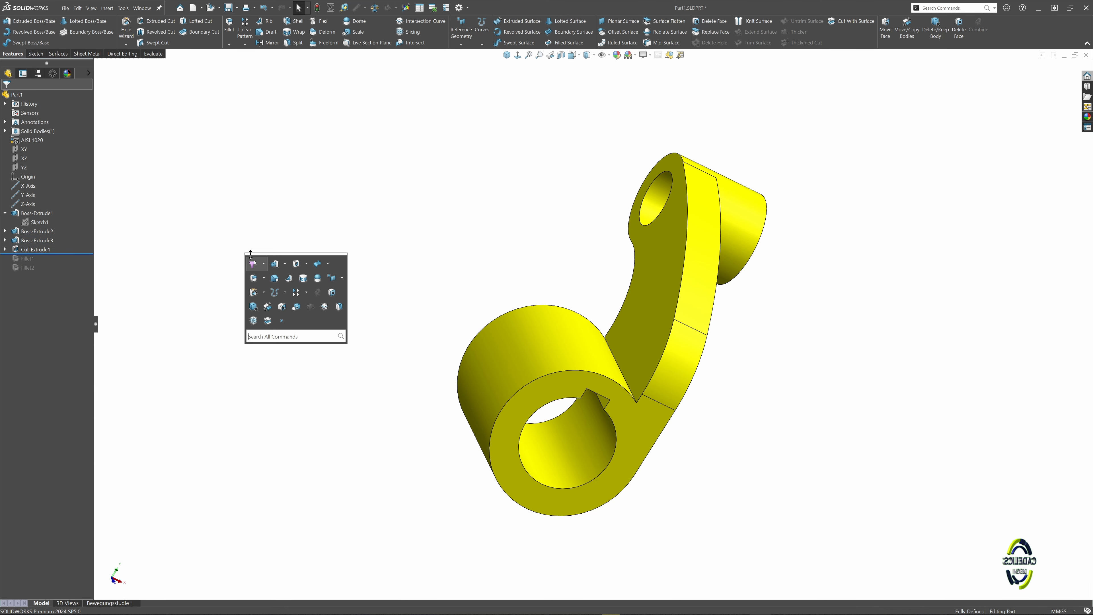
{"action": "left_click", "coordinate": [282, 306]}
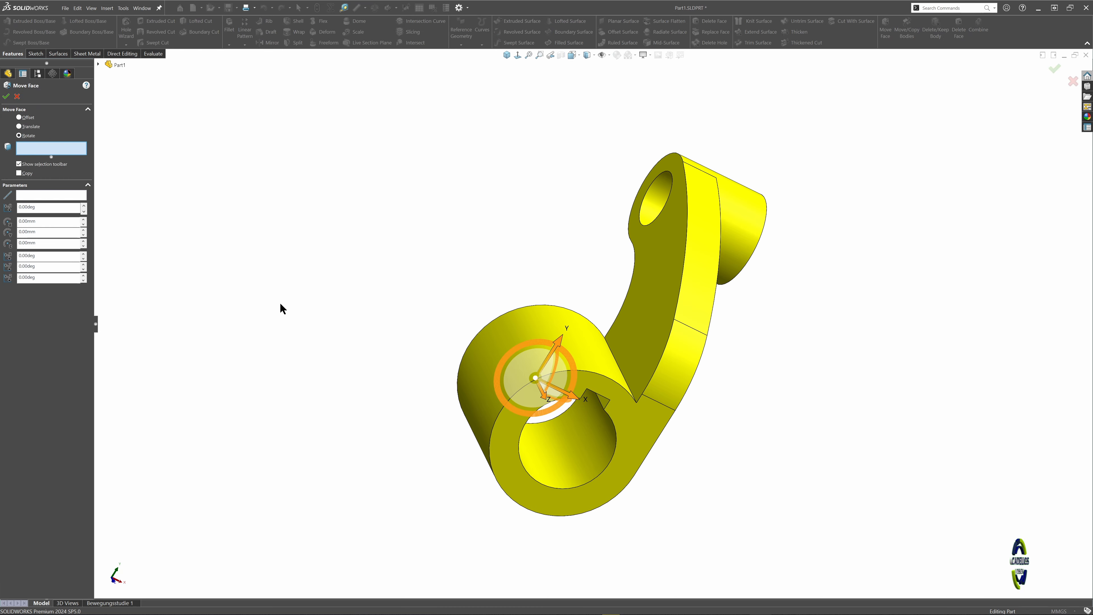
{"action": "left_click", "coordinate": [605, 401]}
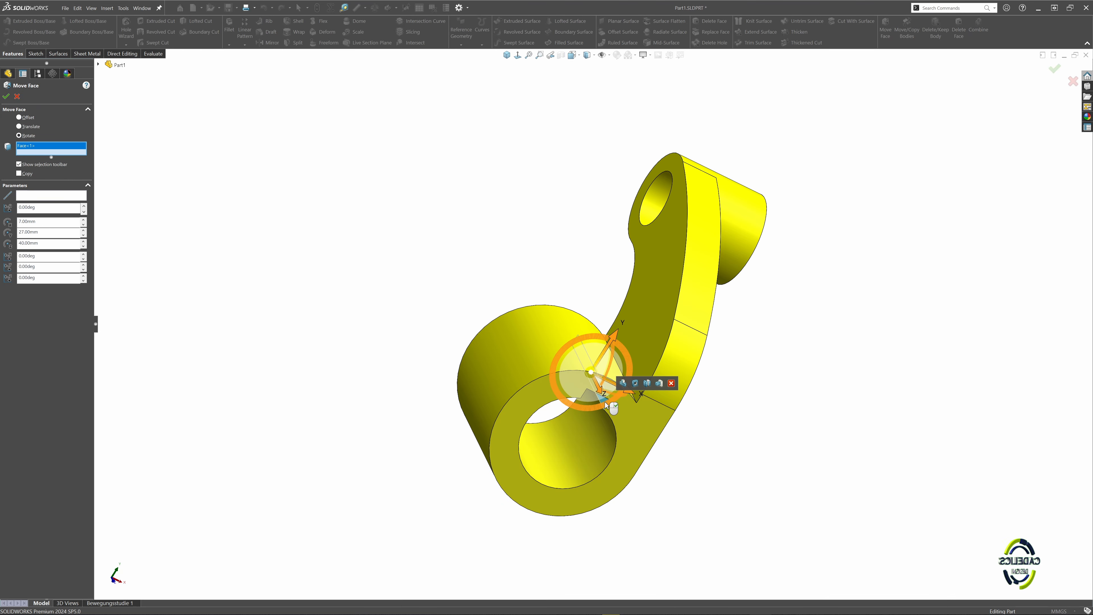
{"action": "left_click", "coordinate": [596, 279]}
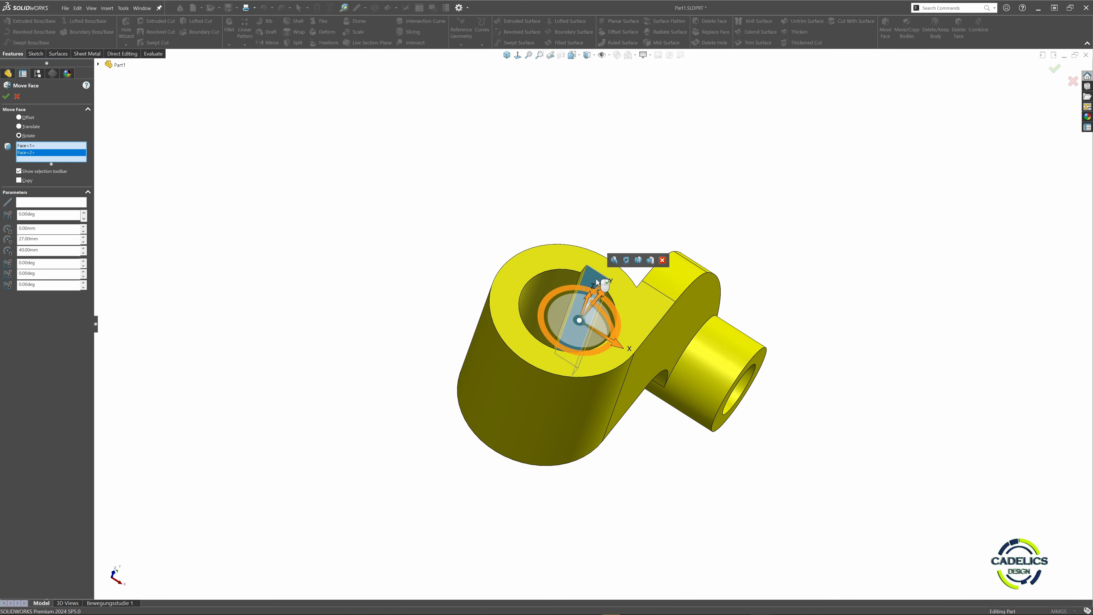
{"action": "left_click", "coordinate": [541, 274]}
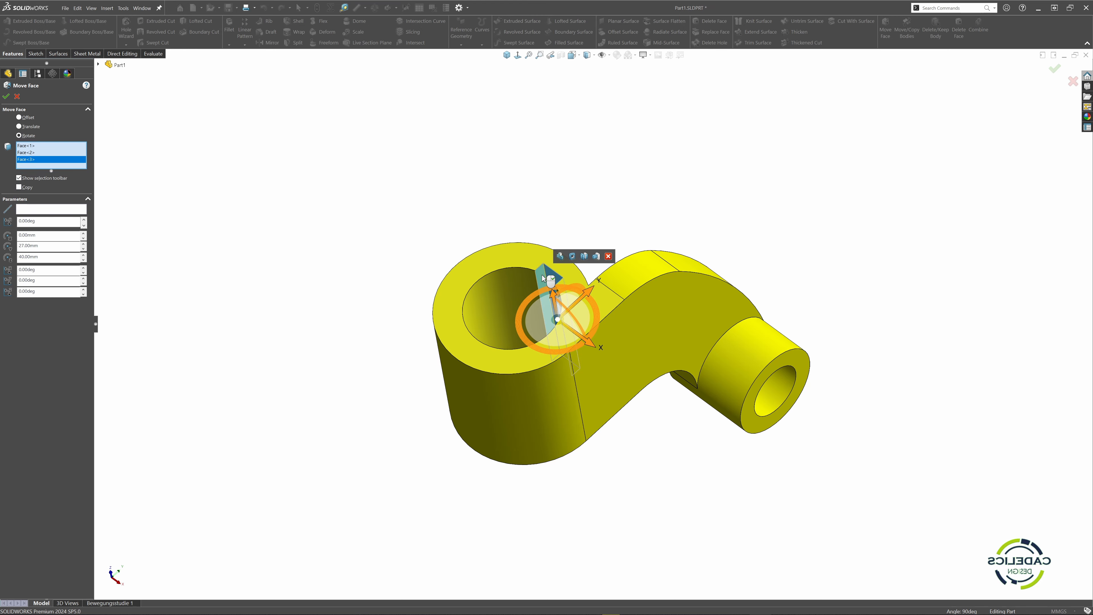
{"action": "left_click", "coordinate": [57, 210]}
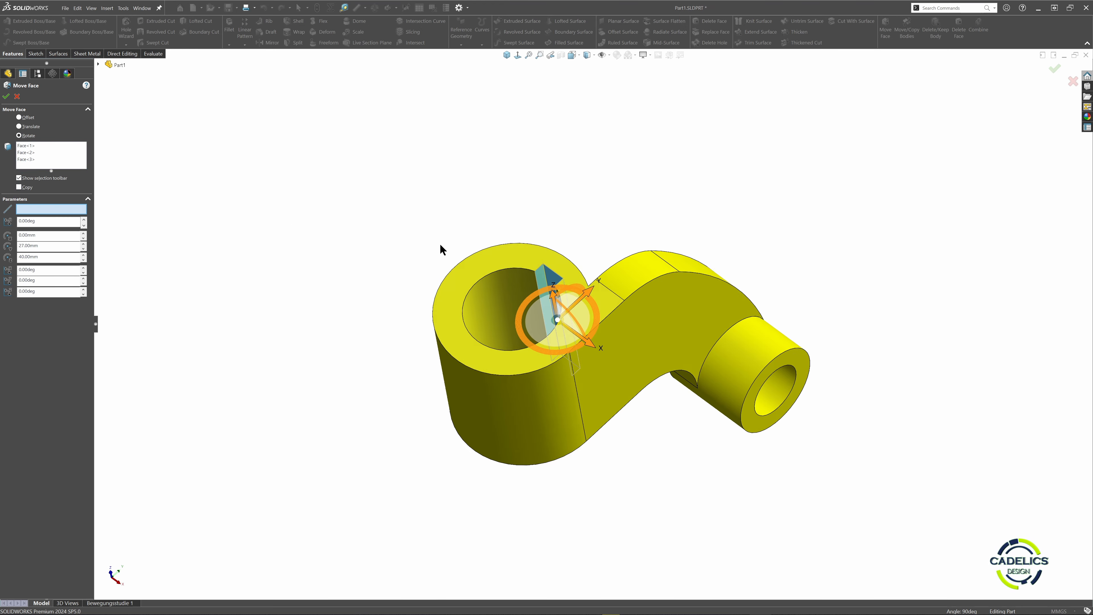
{"action": "key", "text": "Left"}
{"action": "key", "text": "Left"}
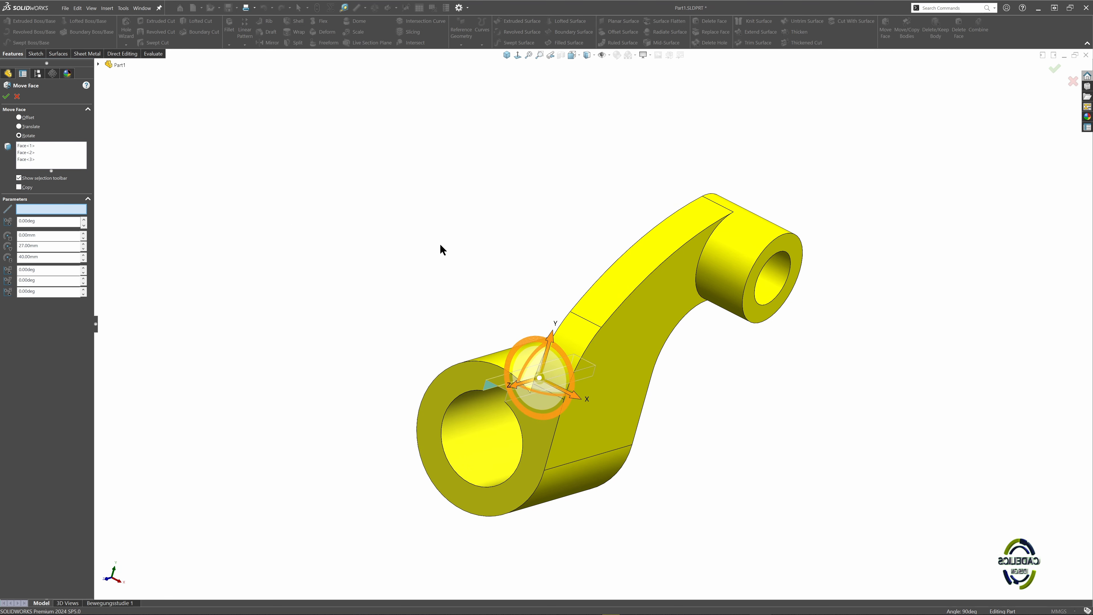
{"action": "left_click", "coordinate": [613, 401]}
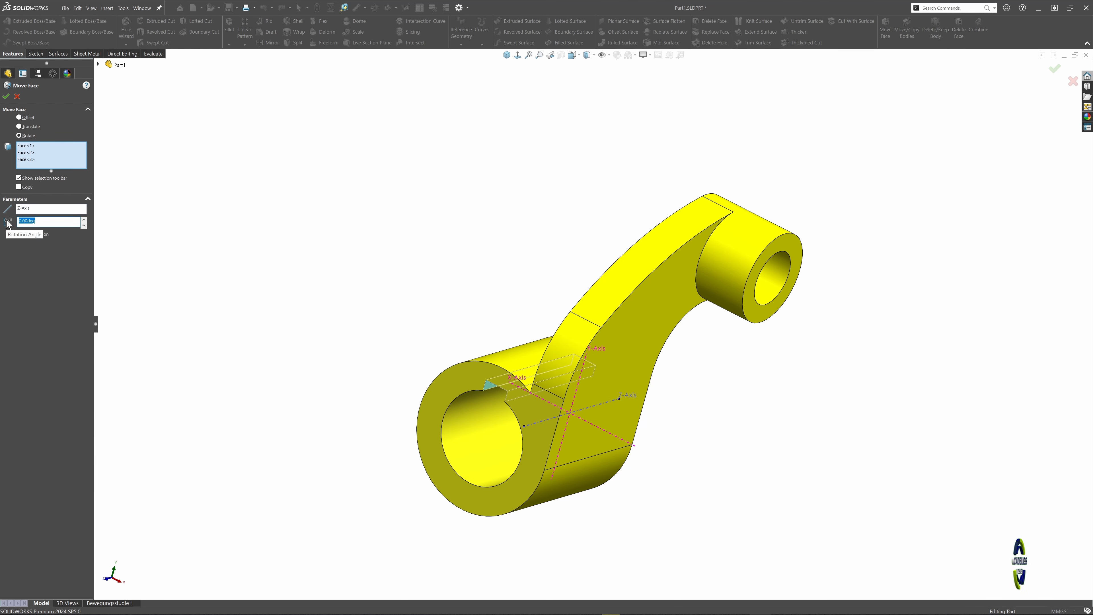
{"action": "key", "text": "Return"}
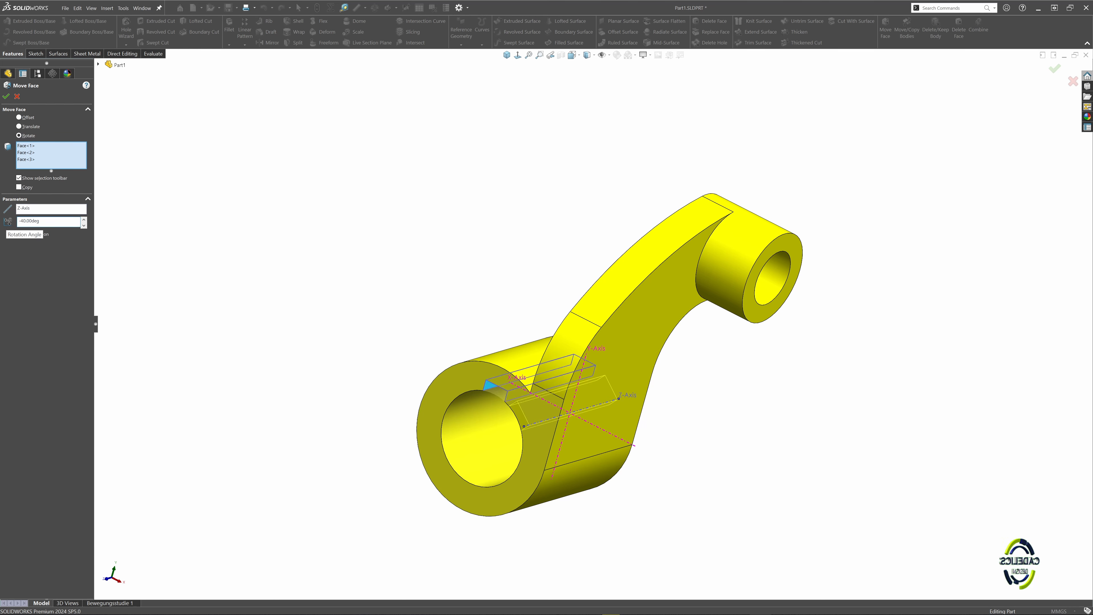
{"action": "left_click", "coordinate": [7, 96]}
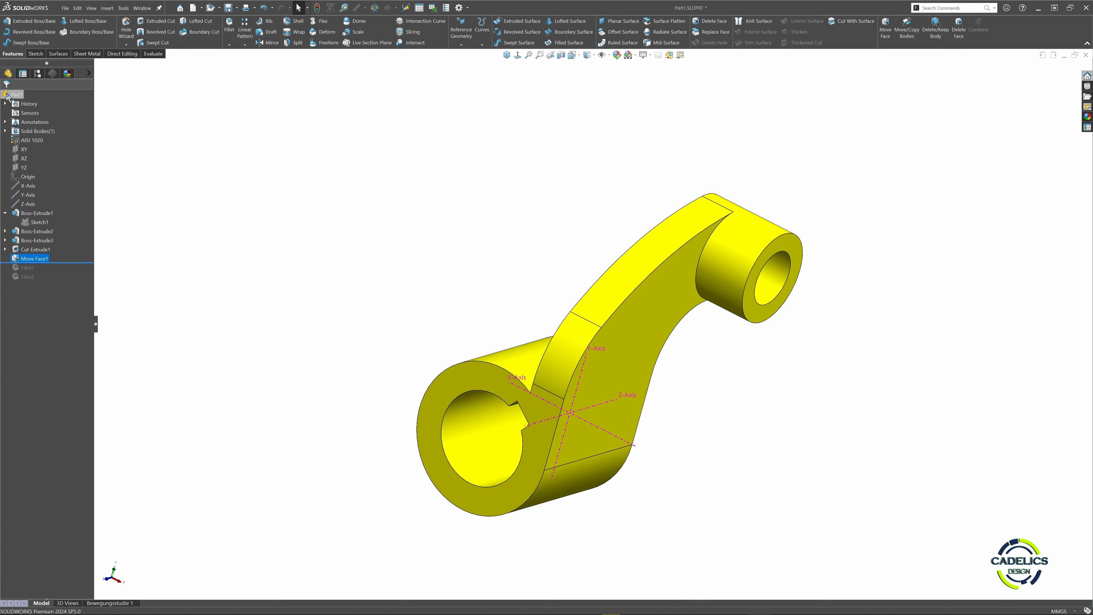
Step: Restore the first fillet, set its radius to 25 mm and add the edge where the upper boss meets the arm
{"action": "left_click_drag", "start_coordinate": [87, 264], "coordinate": [73, 273]}
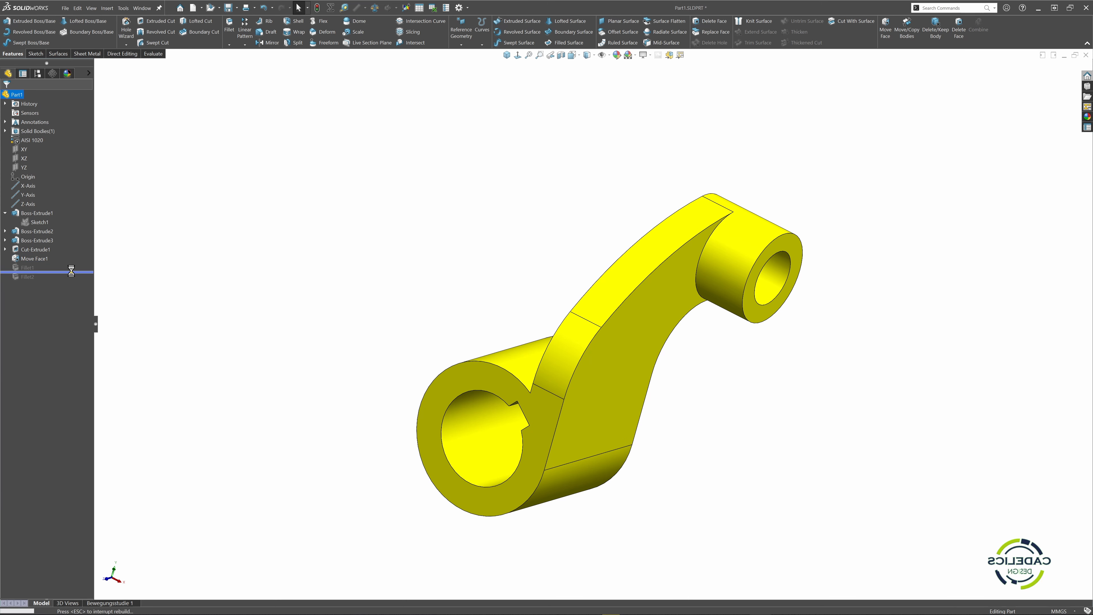
{"action": "right_click", "coordinate": [30, 268]}
{"action": "left_click", "coordinate": [35, 243]}
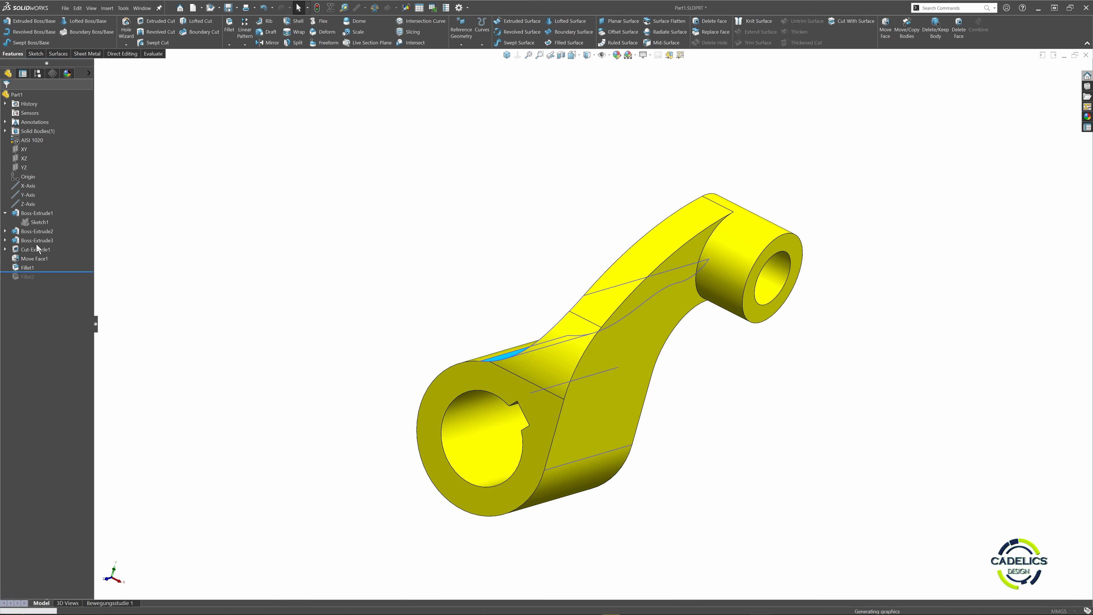
{"action": "type", "text": "25"}
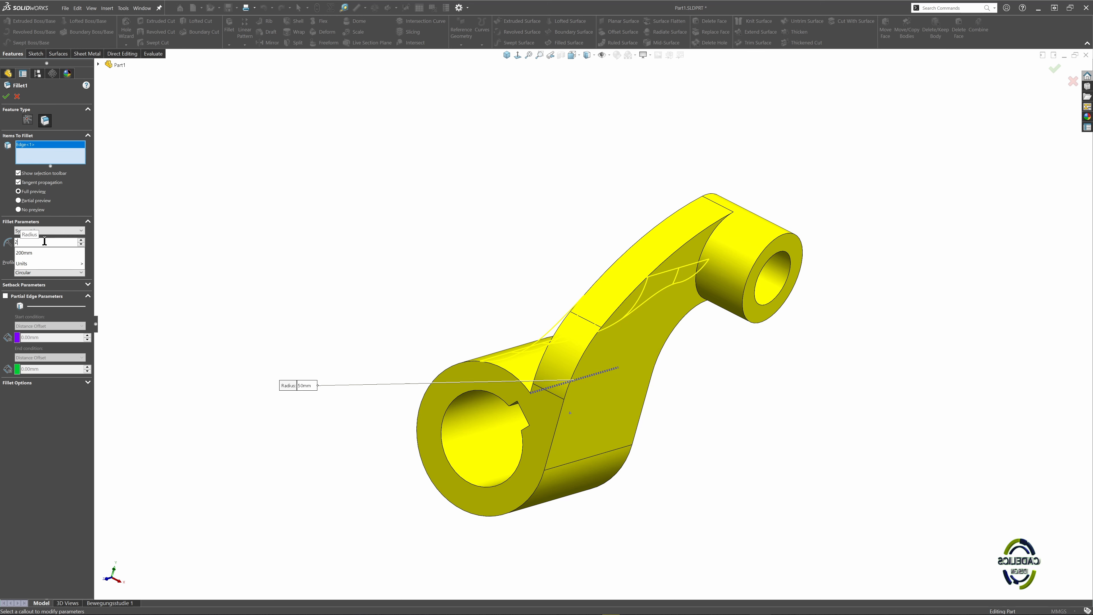
{"action": "key", "text": "Return"}
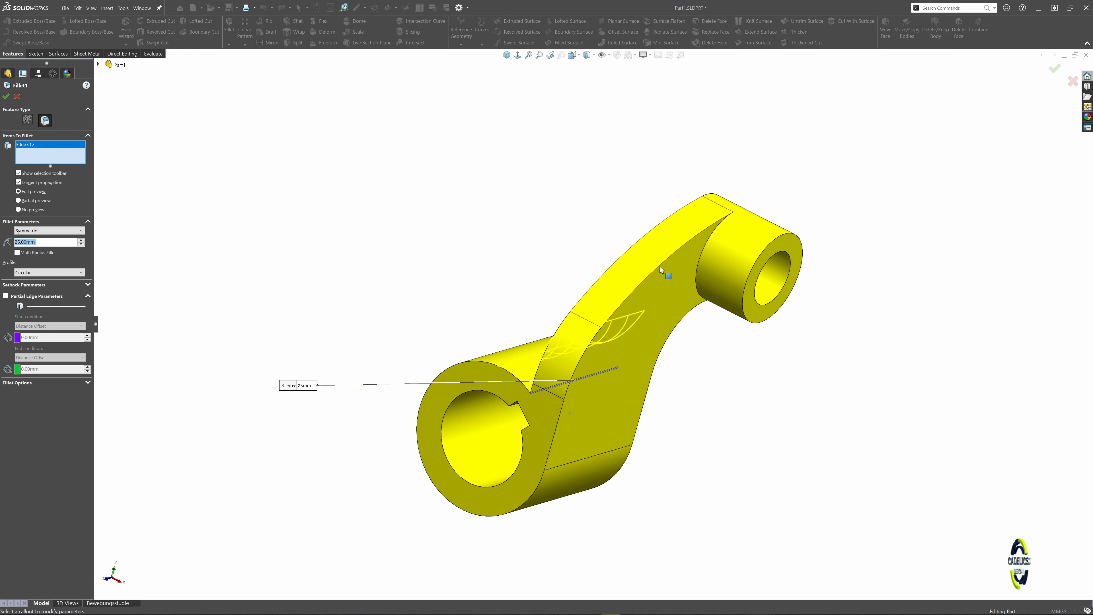
{"action": "left_click", "coordinate": [704, 257]}
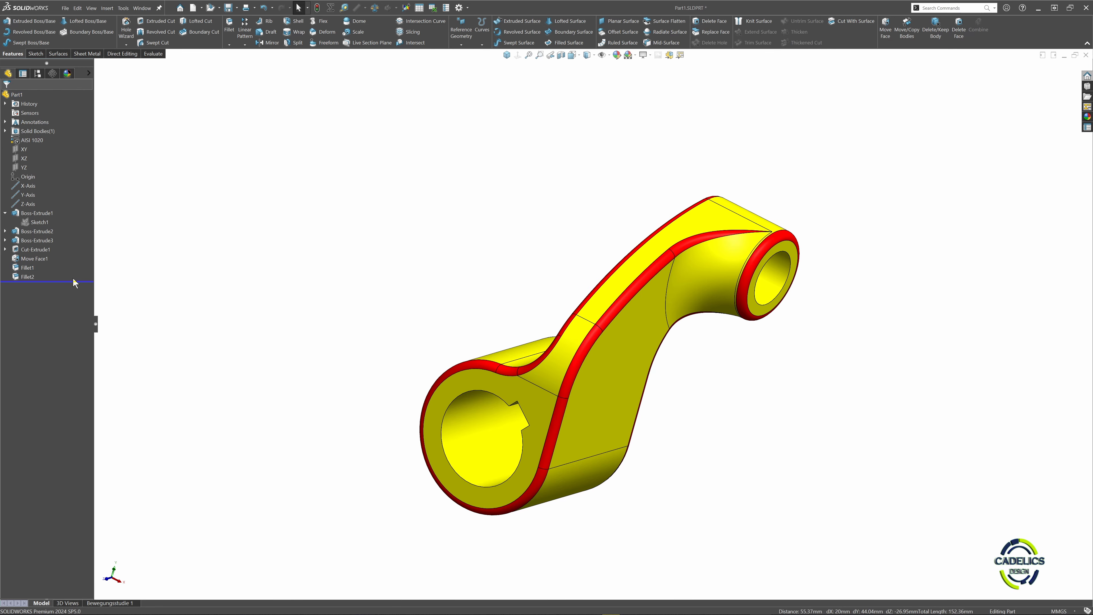
Step: Examine the revised lever from all around and return to the isometric view
{"action": "key", "text": "Right"}
{"action": "key", "text": "Right"}
{"action": "key", "text": "Right"}
{"action": "key", "text": "Right"}
{"action": "key", "text": "Right"}
{"action": "key", "text": "Right"}
{"action": "key", "text": "Right"}
{"action": "key", "text": "Right"}
{"action": "key", "text": "Right"}
{"action": "key", "text": "Right"}
{"action": "key", "text": "Right"}
{"action": "key", "text": "Right"}
{"action": "key", "text": "Right"}
{"action": "key", "text": "Right"}
{"action": "key", "text": "Right"}
{"action": "key", "text": "Right"}
{"action": "key", "text": "Right"}
{"action": "key", "text": "Right"}
{"action": "key", "text": "Right"}
{"action": "key", "text": "Right"}
{"action": "key", "text": "Right"}
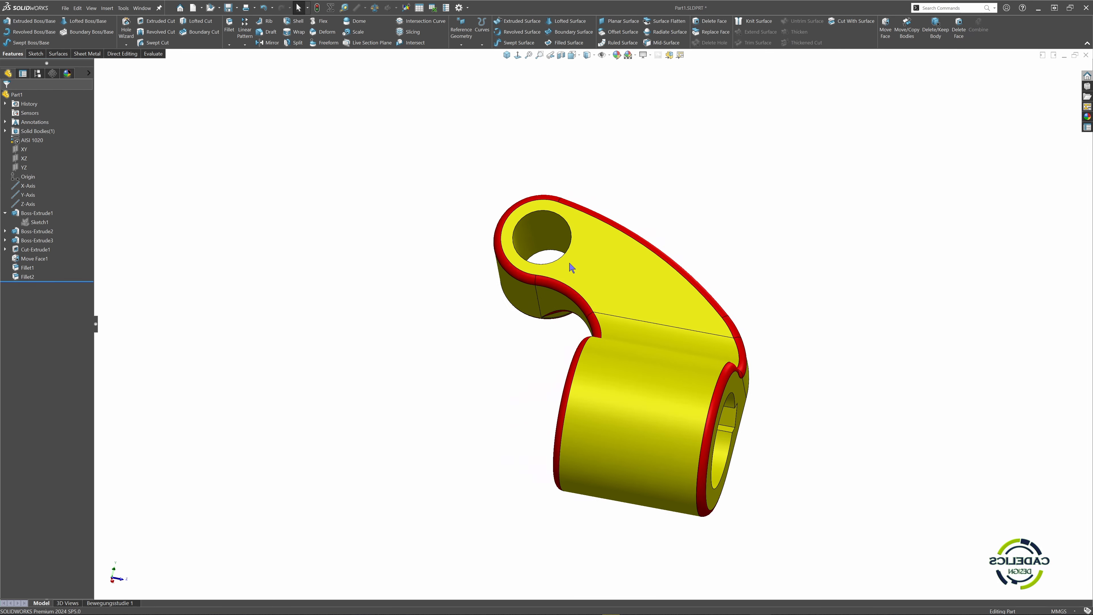
{"action": "key", "text": "ctrl+7"}
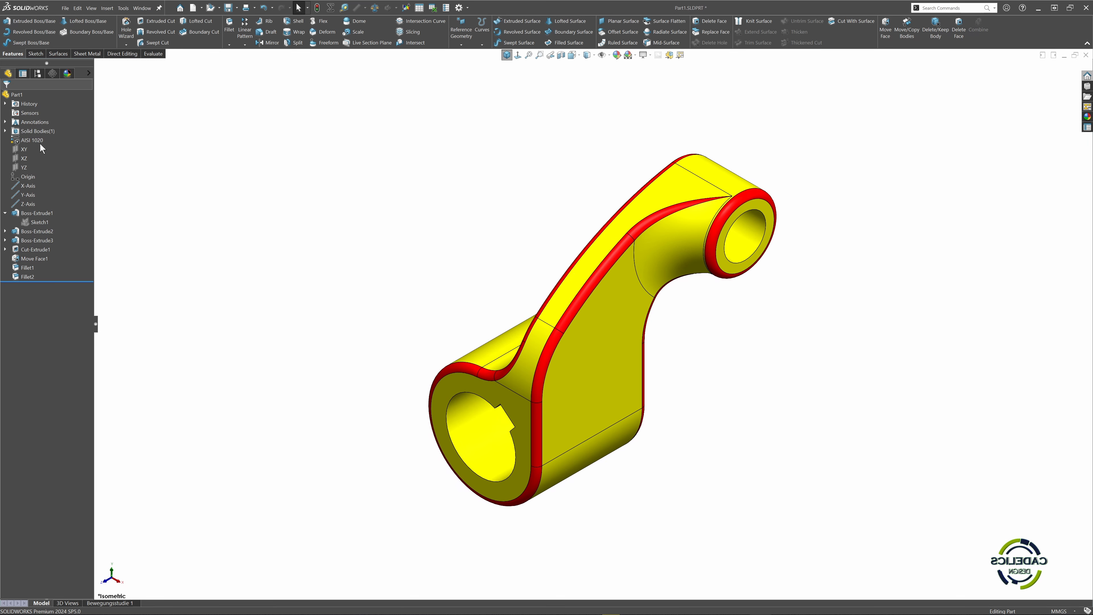
Step: Evaluate the mass properties of the revised lever and close the report
{"action": "left_click", "coordinate": [375, 8]}
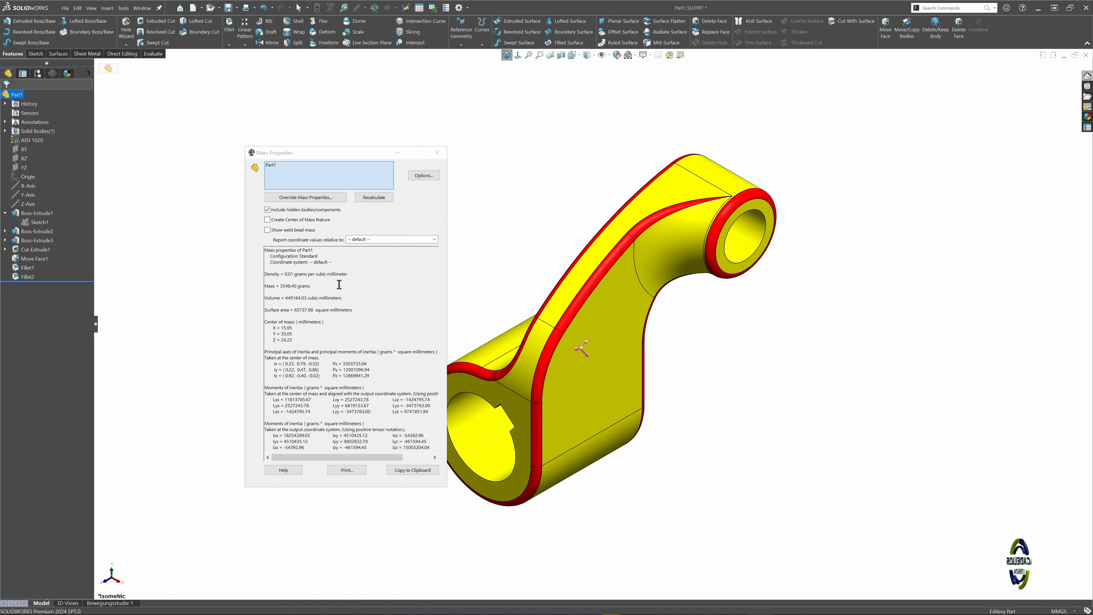
{"action": "left_click", "coordinate": [442, 154]}
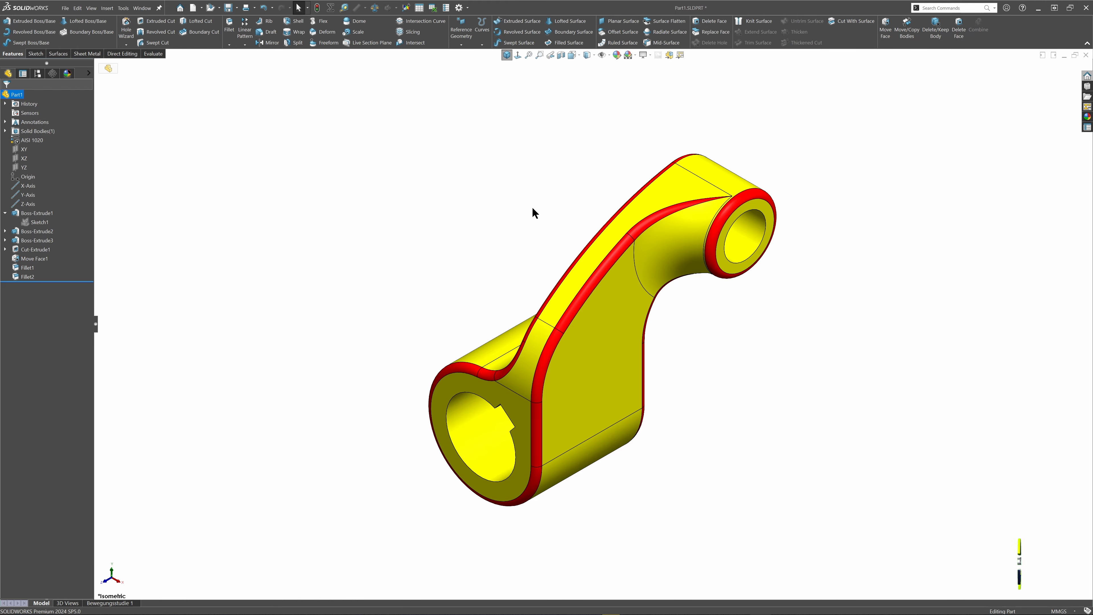